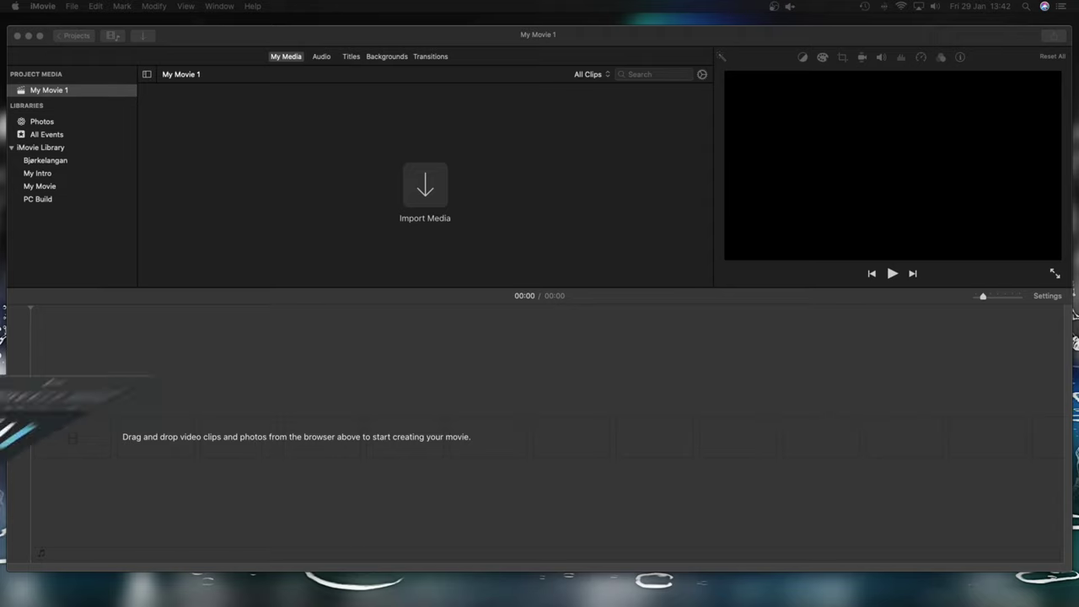
# - Place Clip.mp4 from the Finder folder My intro at the start of the empty iMovie timeline
pyautogui.press('super+Tab')
pyautogui.moveTo(245, 55); pyautogui.dragTo(366, 116)
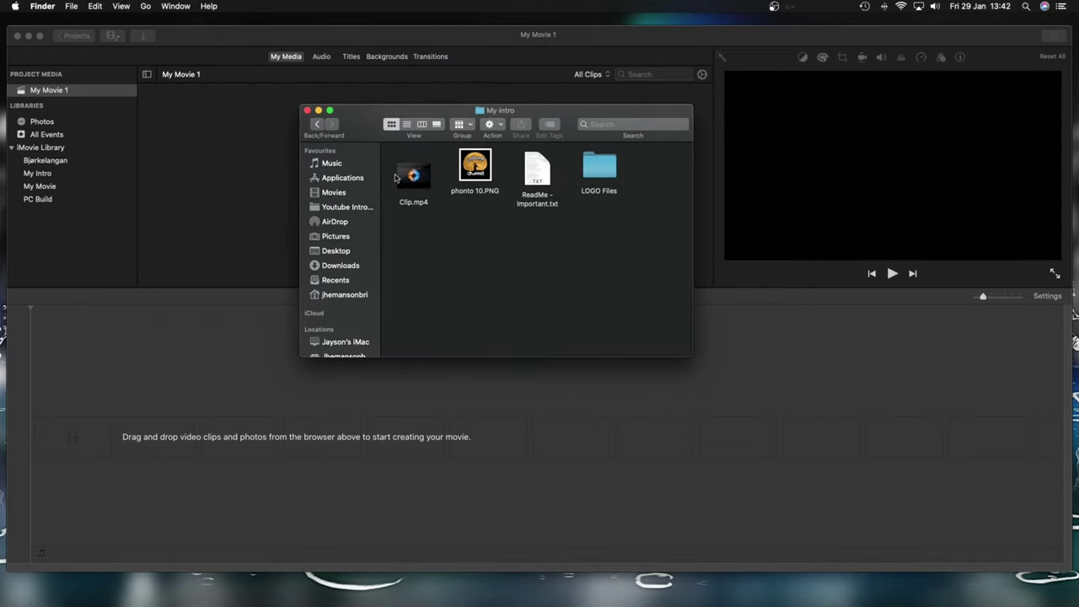
pyautogui.moveTo(409, 177); pyautogui.dragTo(57, 450)
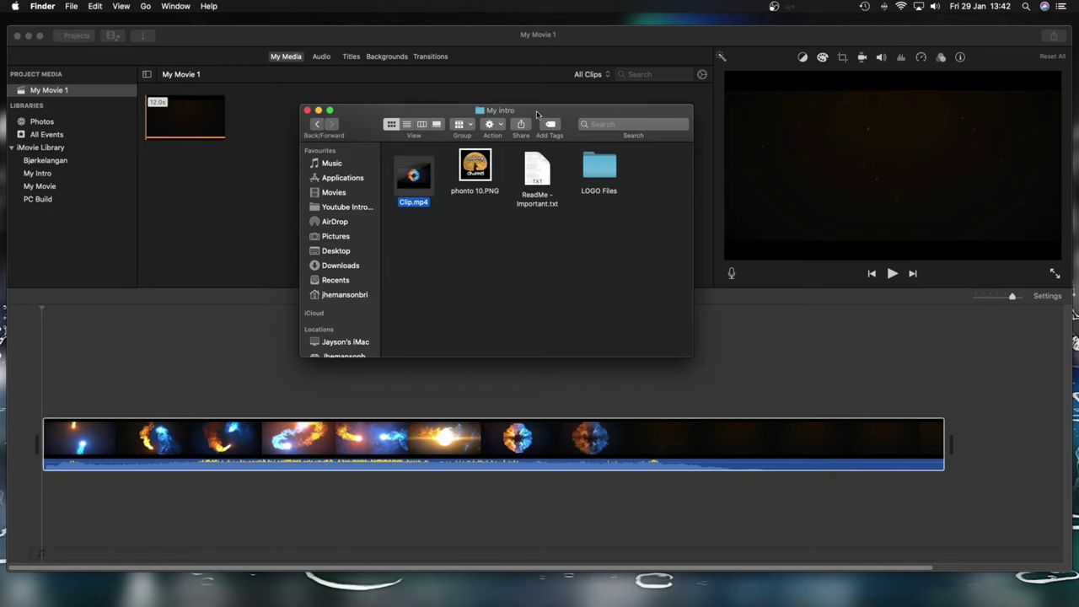
# - Add phonto 10.PNG from the My intro folder as an overlay above the clip, starting at about 5 seconds, and put the folder window away
pyautogui.moveTo(537, 112); pyautogui.dragTo(532, 68)
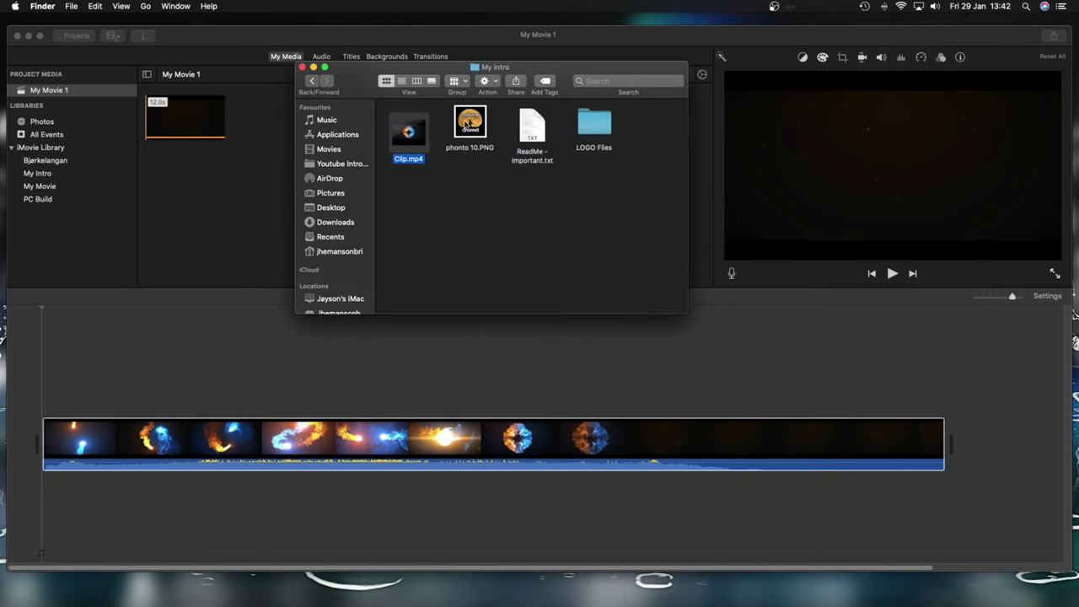
pyautogui.moveTo(466, 124); pyautogui.dragTo(447, 399)
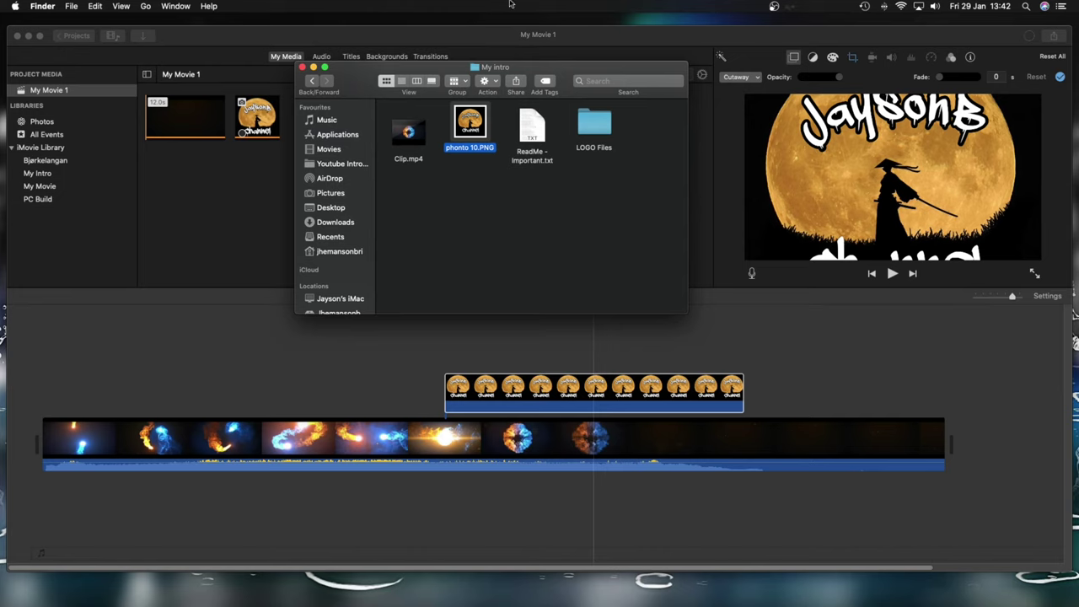
pyautogui.click(313, 66)
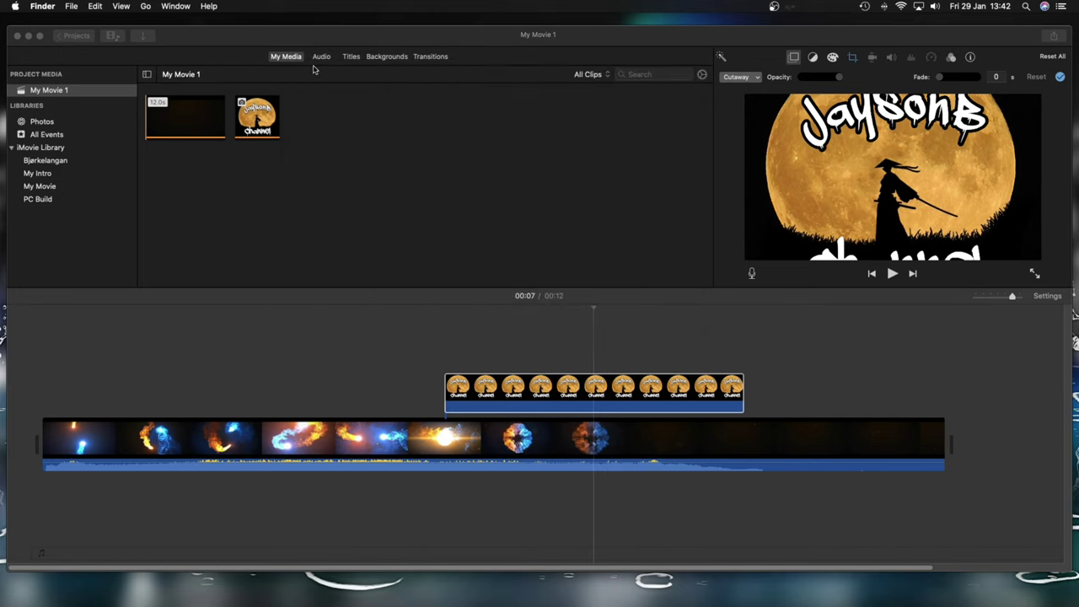
# - Extend the logo overlay so that it ends together with the intro clip
pyautogui.click(743, 392)
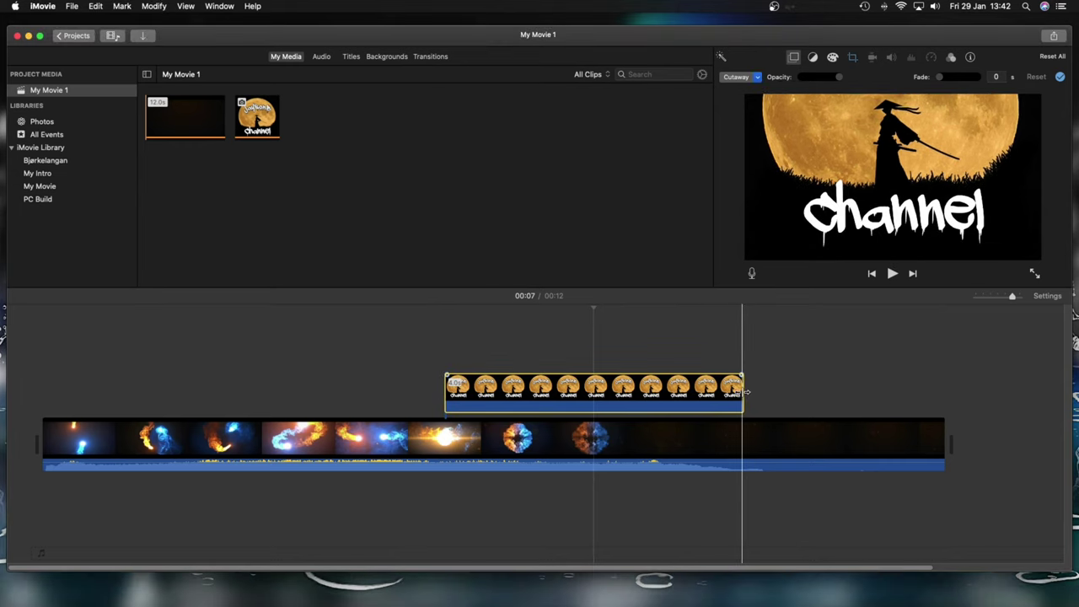
pyautogui.moveTo(746, 392); pyautogui.dragTo(941, 409)
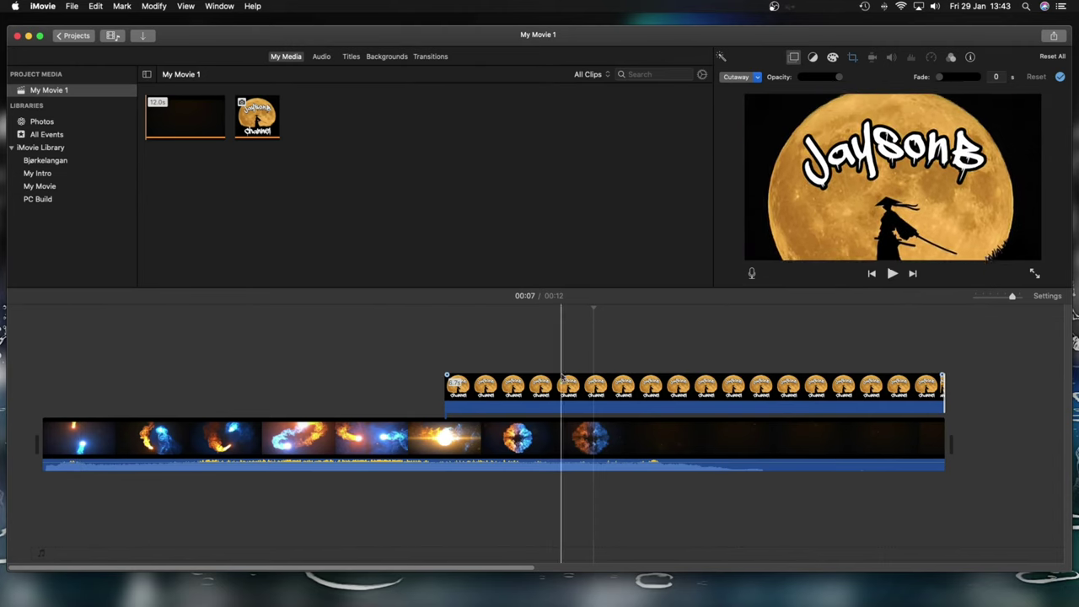
# - Set the logo overlay's crop style to Fit and lower its cutaway opacity to about half
pyautogui.click(506, 386)
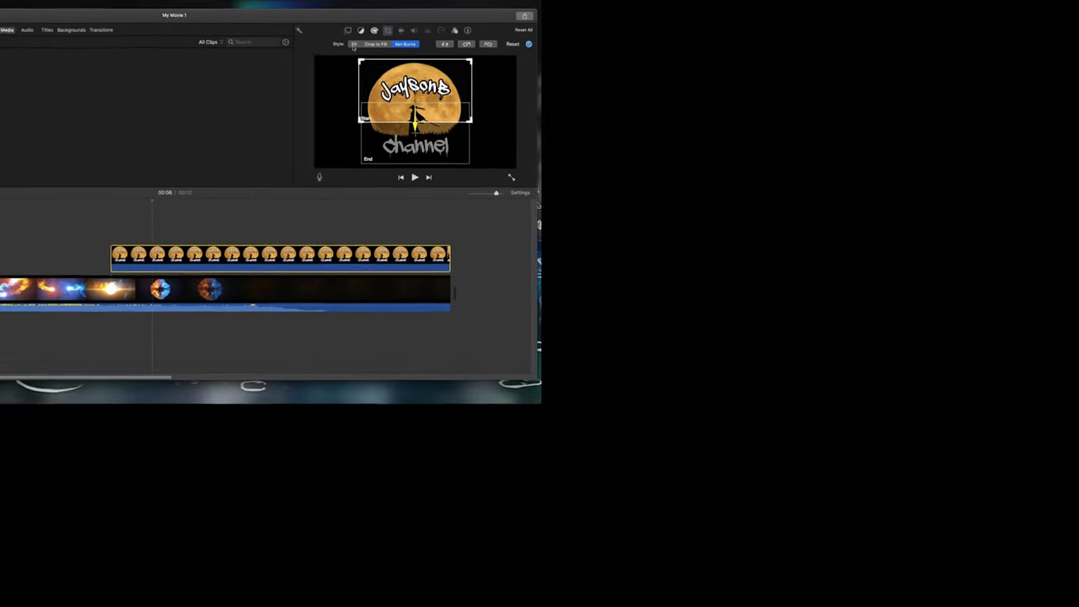
pyautogui.click(365, 43)
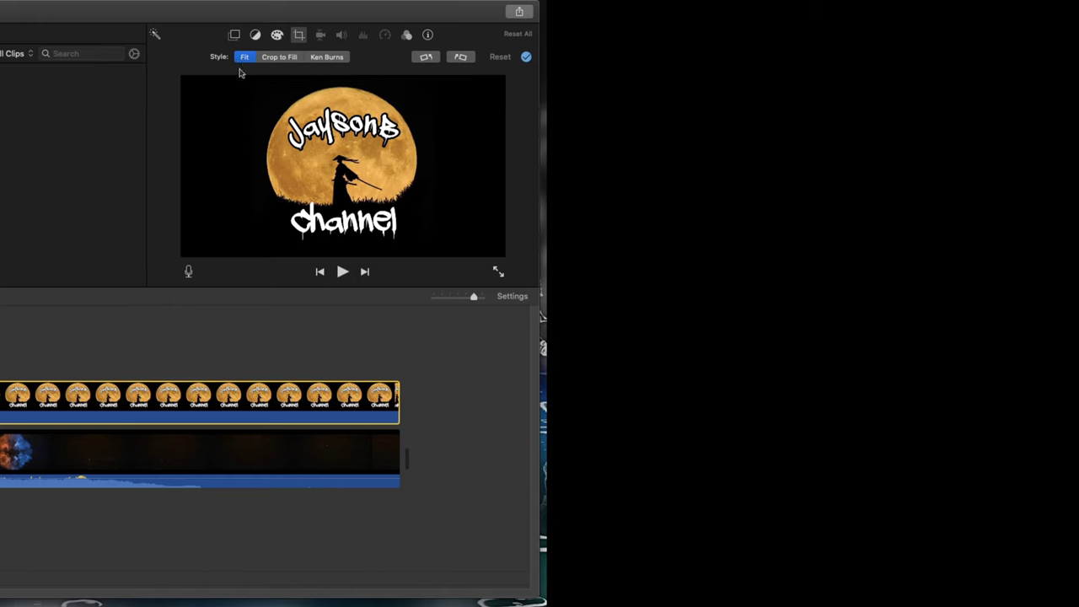
pyautogui.click(235, 36)
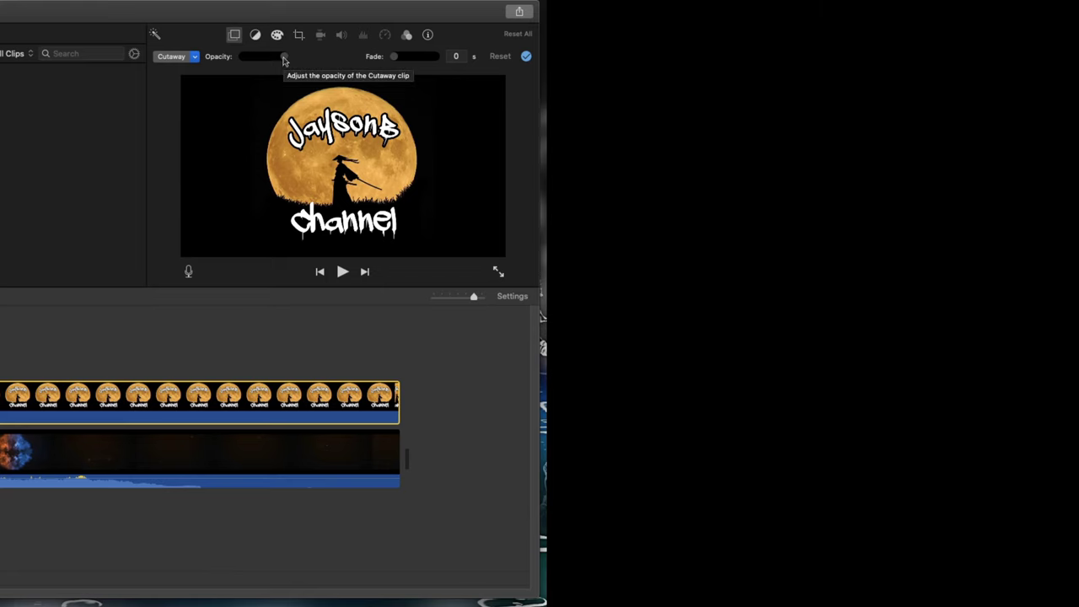
pyautogui.moveTo(283, 57); pyautogui.dragTo(258, 57)
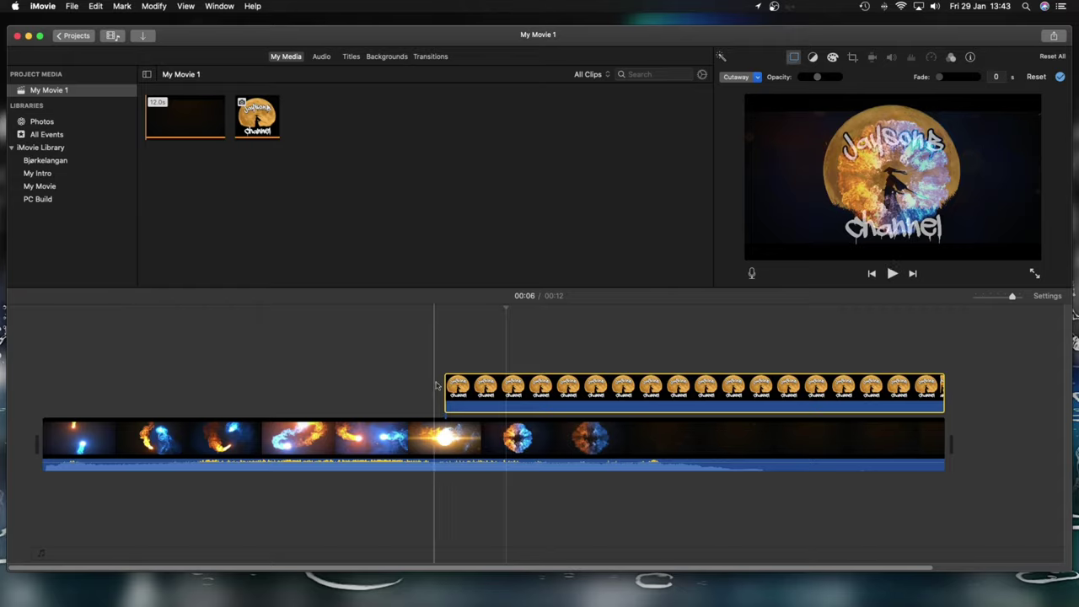
# - Play the intro full screen from just before the logo appears, replay the logo section a few times, and return to the editor
pyautogui.click(439, 364)
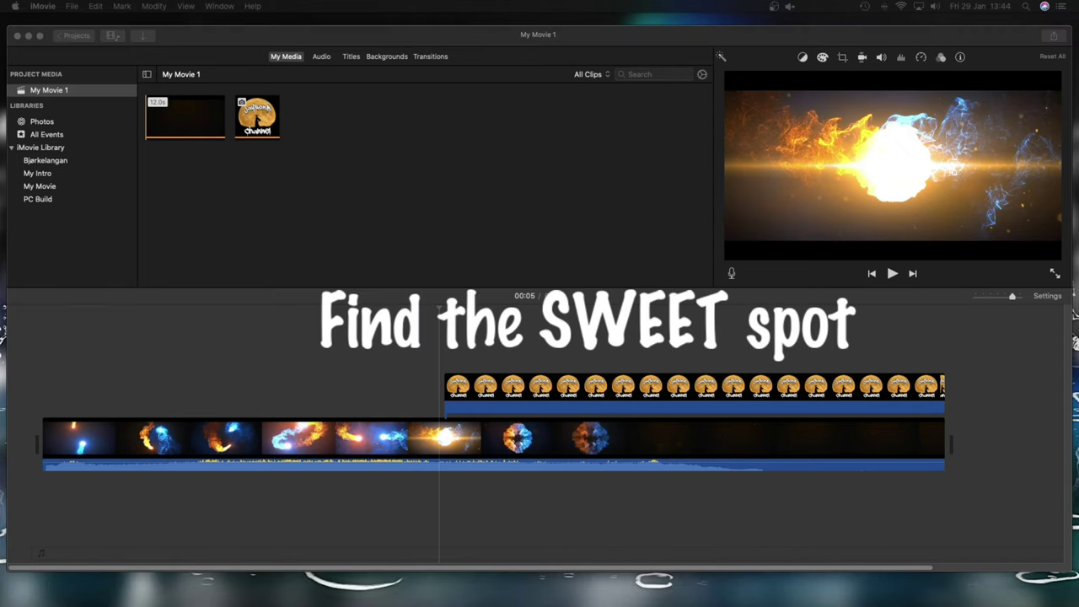
pyautogui.click(395, 379)
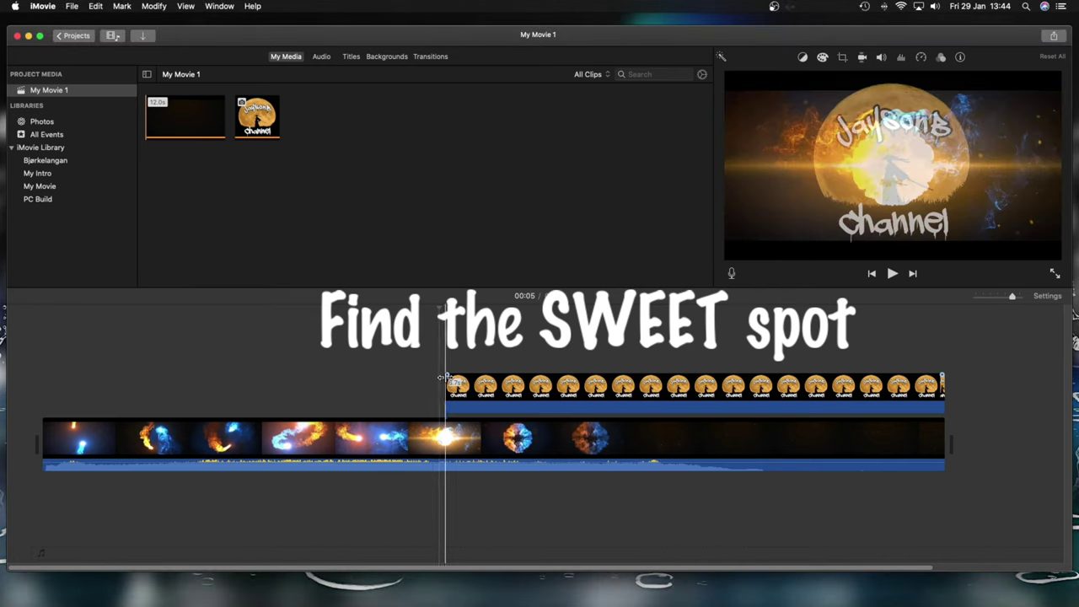
pyautogui.click(447, 385)
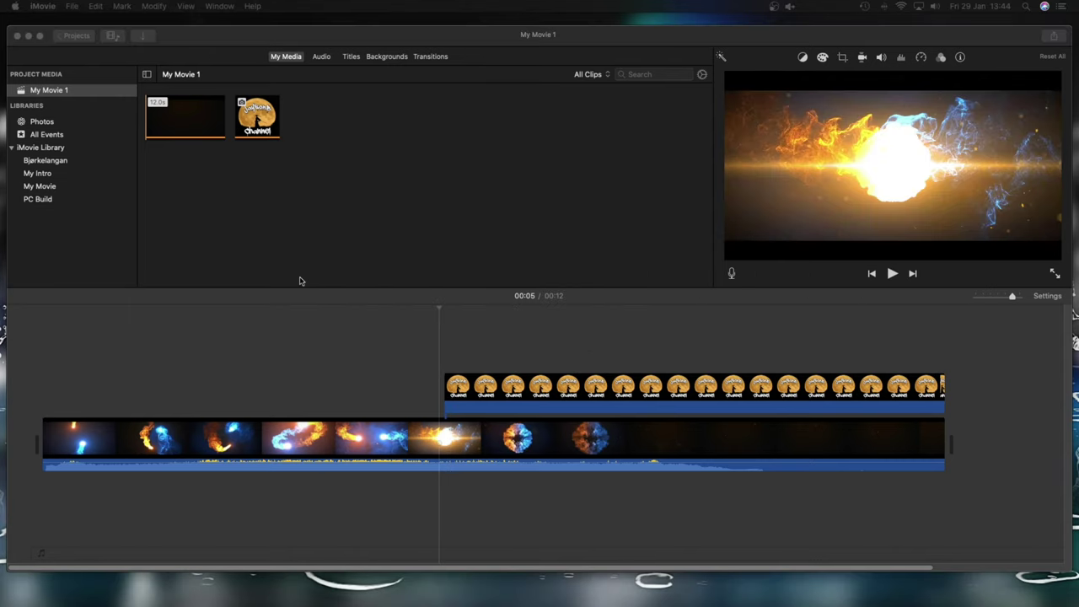
pyautogui.click(1055, 275)
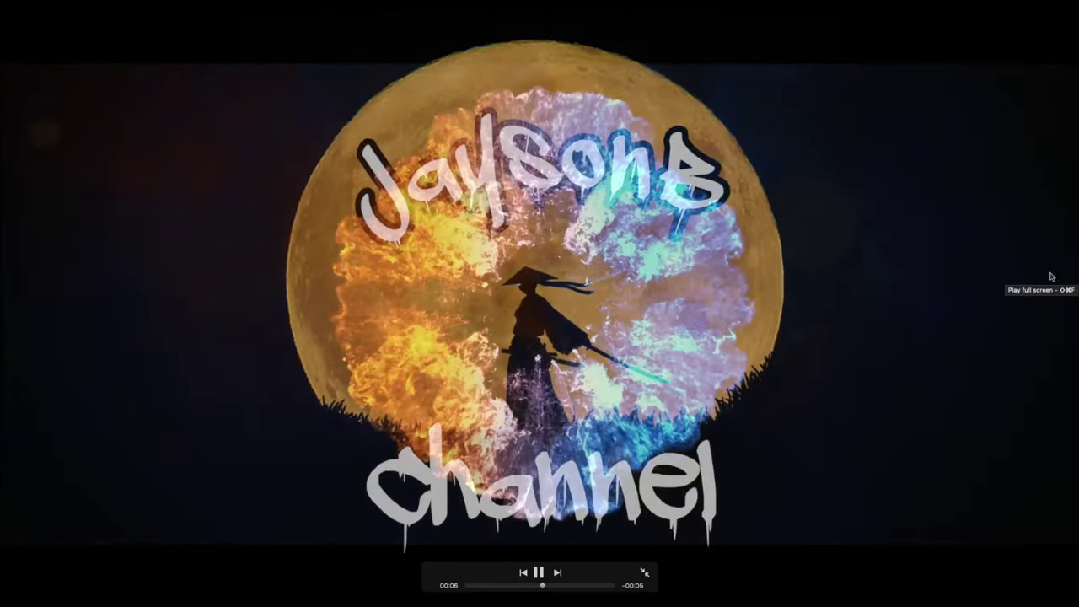
pyautogui.click(516, 588)
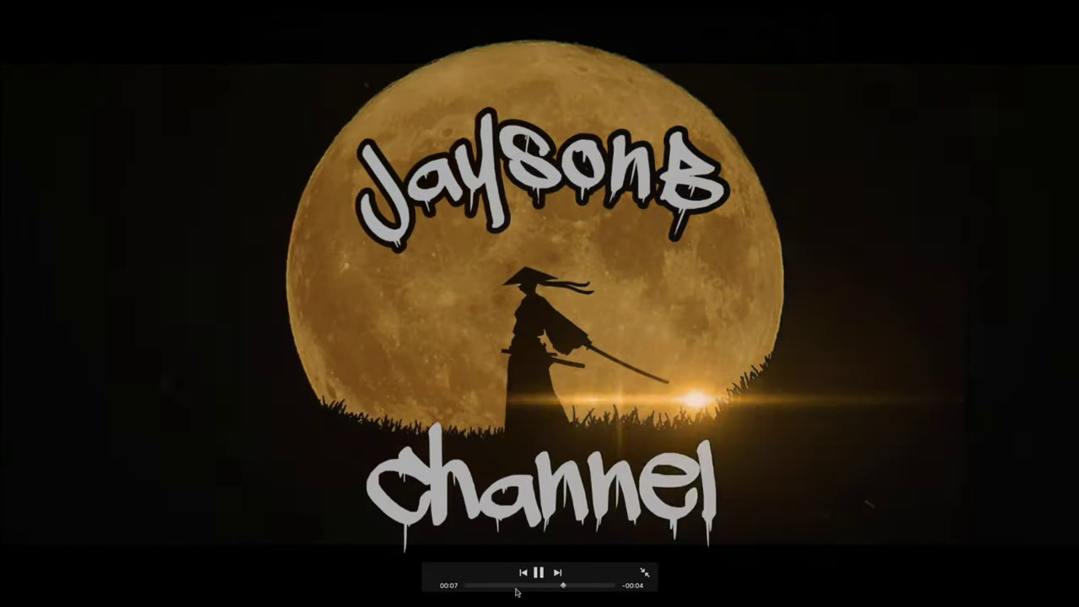
pyautogui.click(515, 588)
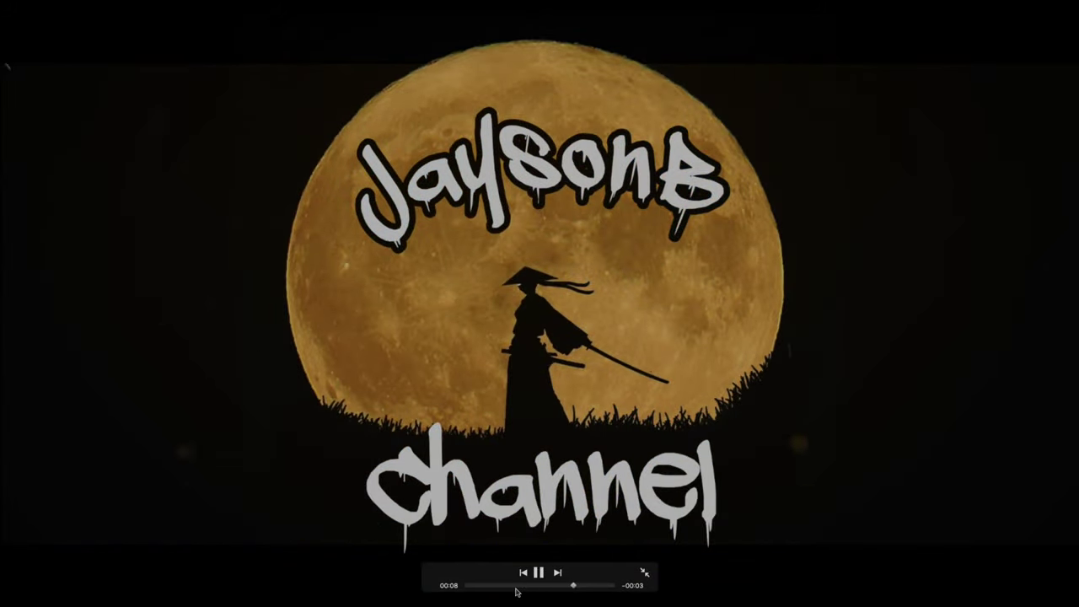
pyautogui.click(500, 588)
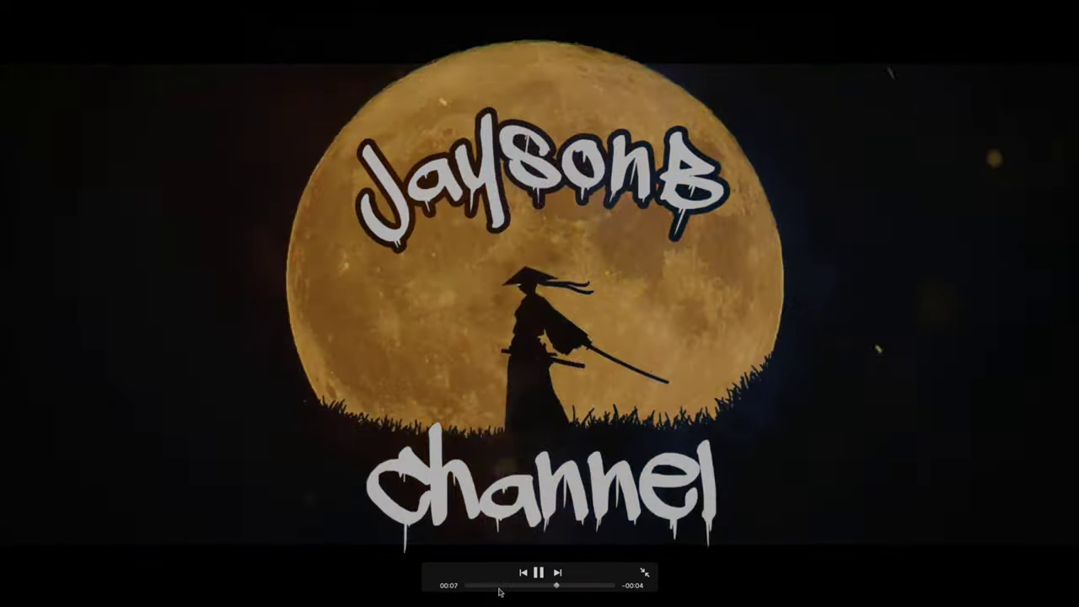
pyautogui.press('space')
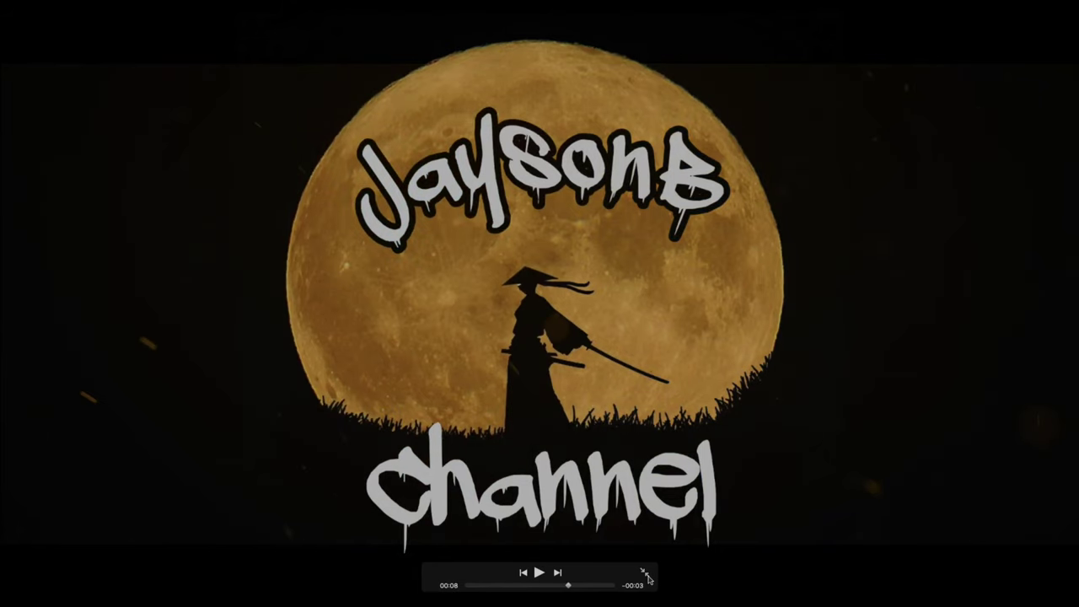
pyautogui.click(646, 579)
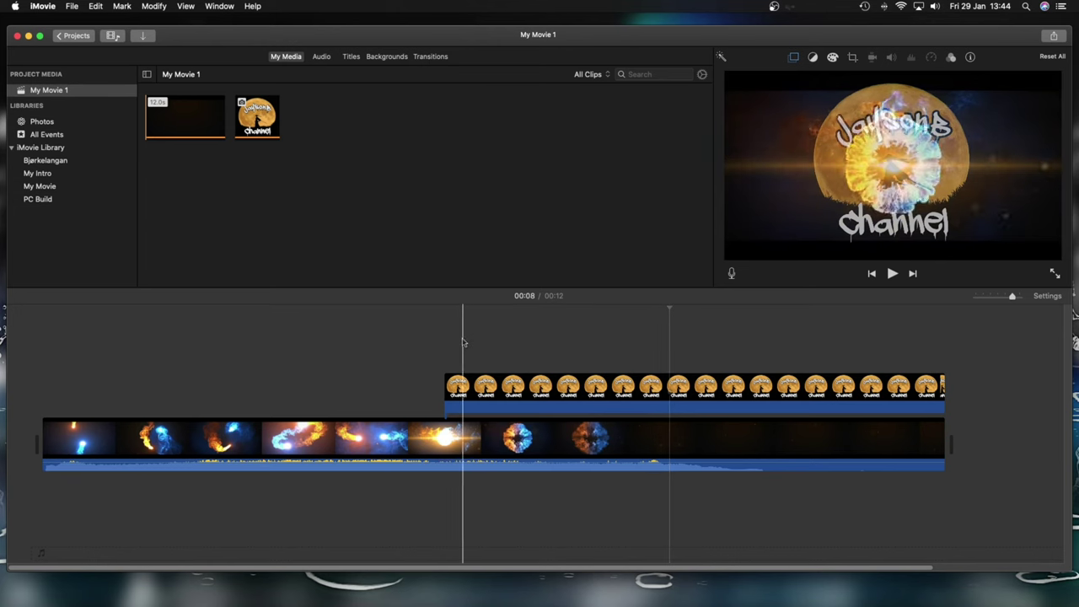
# - Try shifting the logo overlay slightly later, and preview the intro full screen again from about 00:05
pyautogui.click(479, 400)
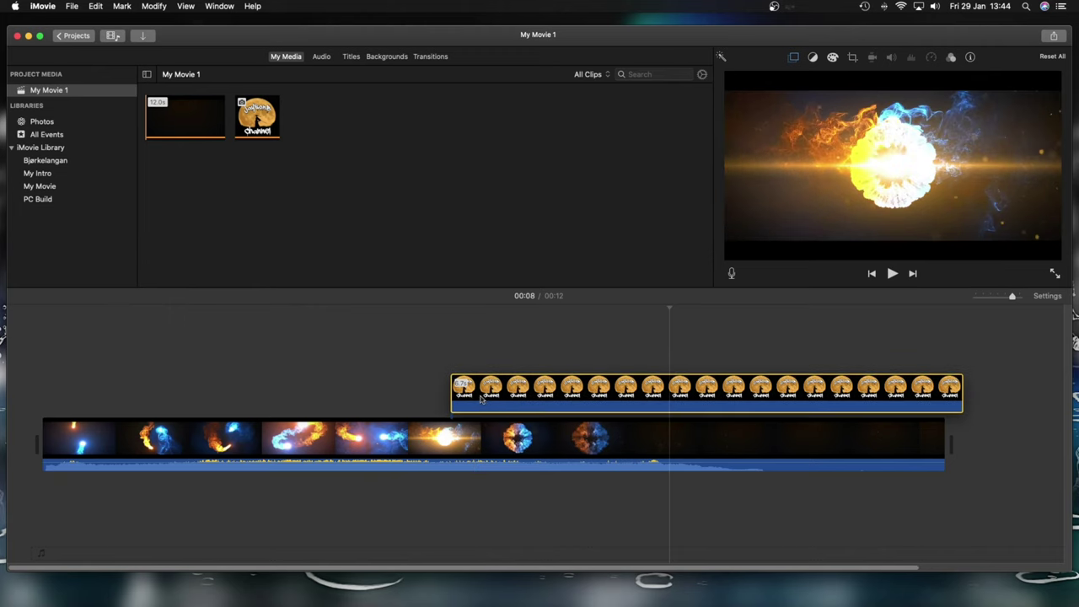
pyautogui.click(433, 385)
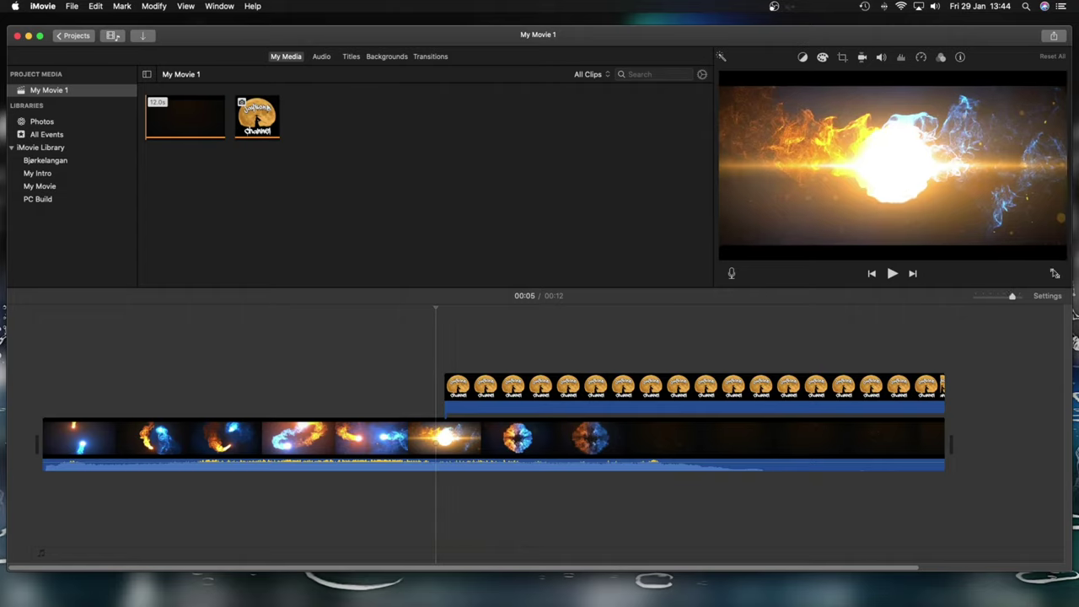
pyautogui.press('super+shift+f')
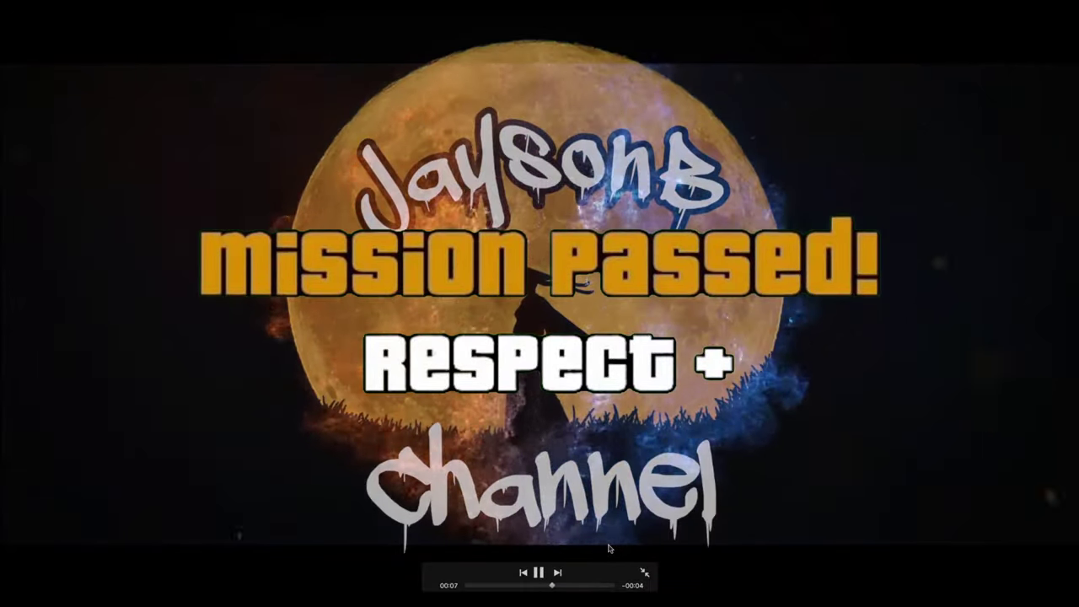
pyautogui.click(502, 589)
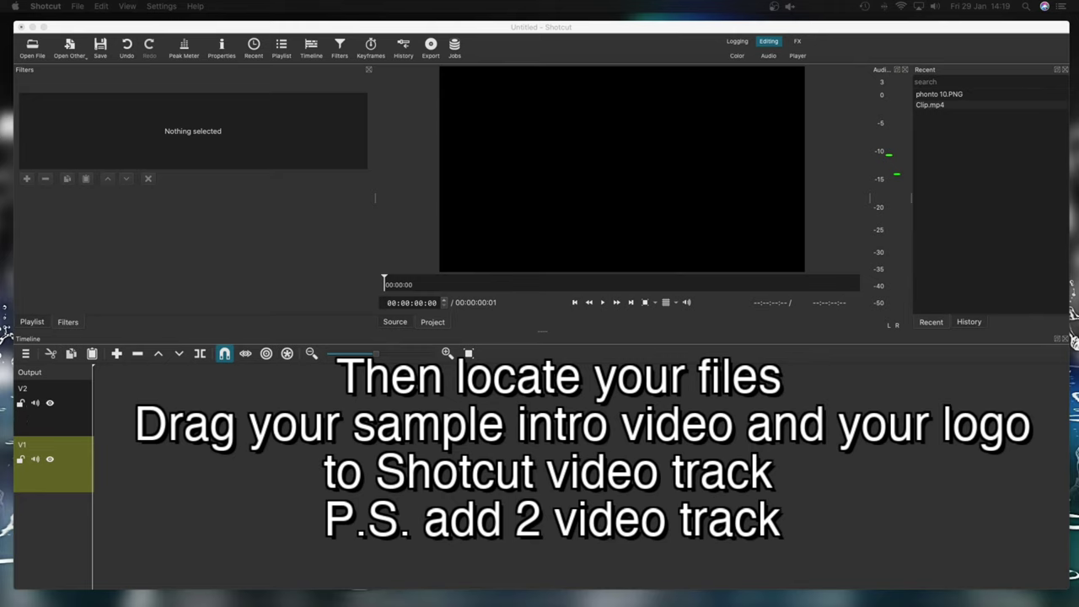
# - In Shotcut, add Clip.mp4 from the My intro folder to track V1 and phonto 10.PNG to track V2 at about 5 seconds
pyautogui.press('super+Tab')
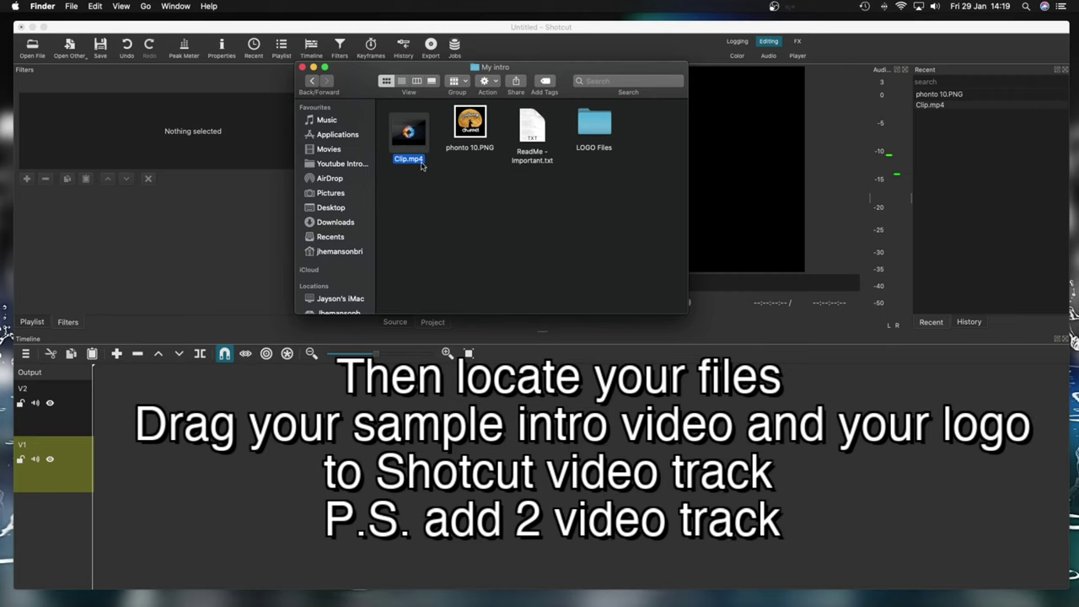
pyautogui.moveTo(402, 141); pyautogui.dragTo(126, 455)
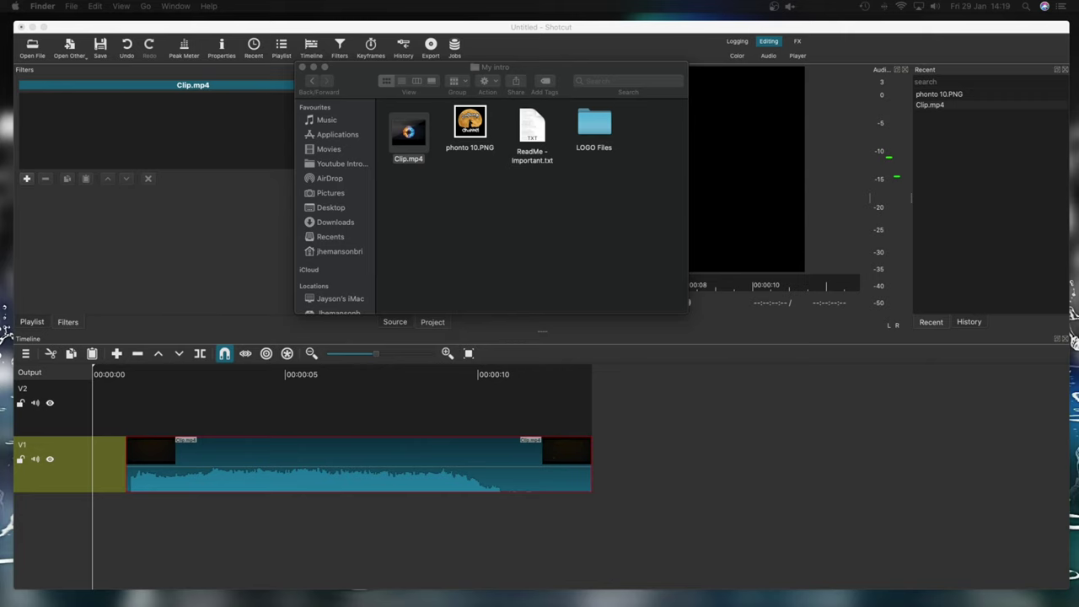
pyautogui.moveTo(452, 81); pyautogui.dragTo(646, 80)
pyautogui.moveTo(670, 127); pyautogui.dragTo(281, 393)
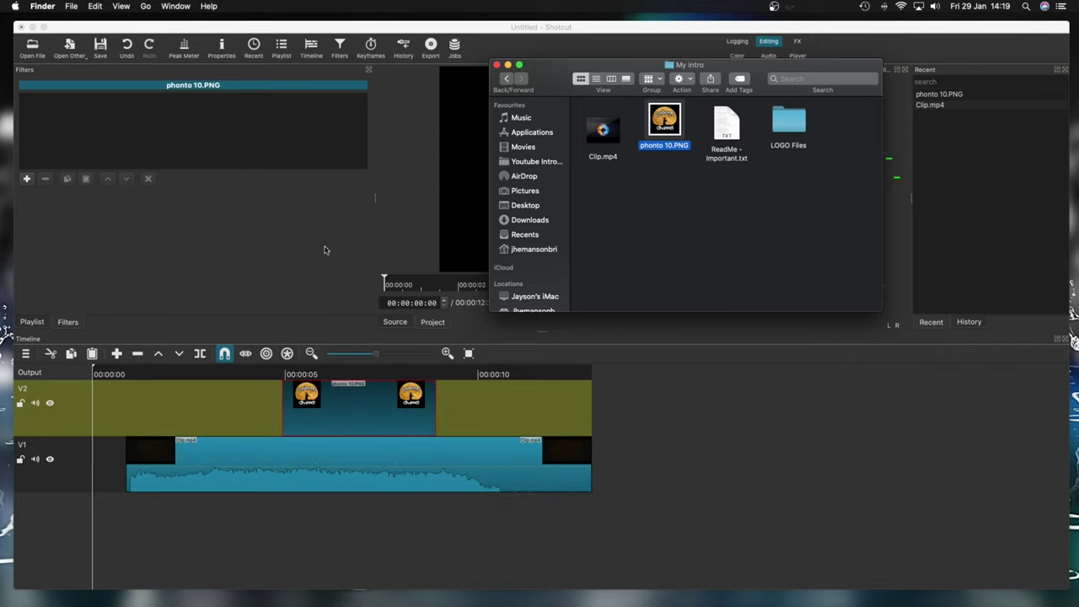
pyautogui.click(507, 65)
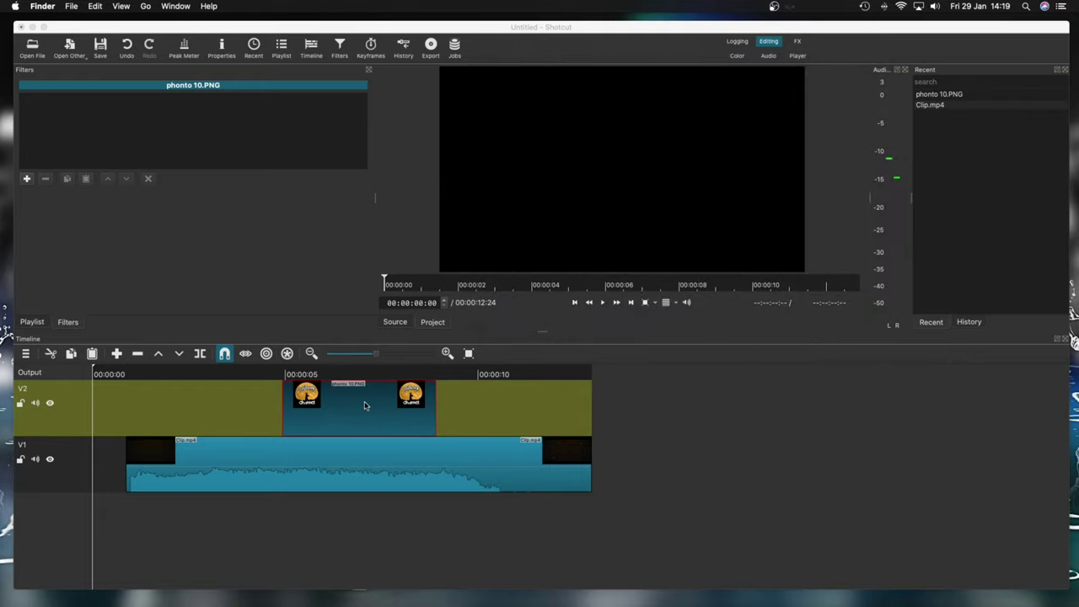
# - Move the logo image on V2 to start at about 6.4 seconds and extend it to the end of Clip.mp4
pyautogui.moveTo(352, 413); pyautogui.dragTo(416, 413)
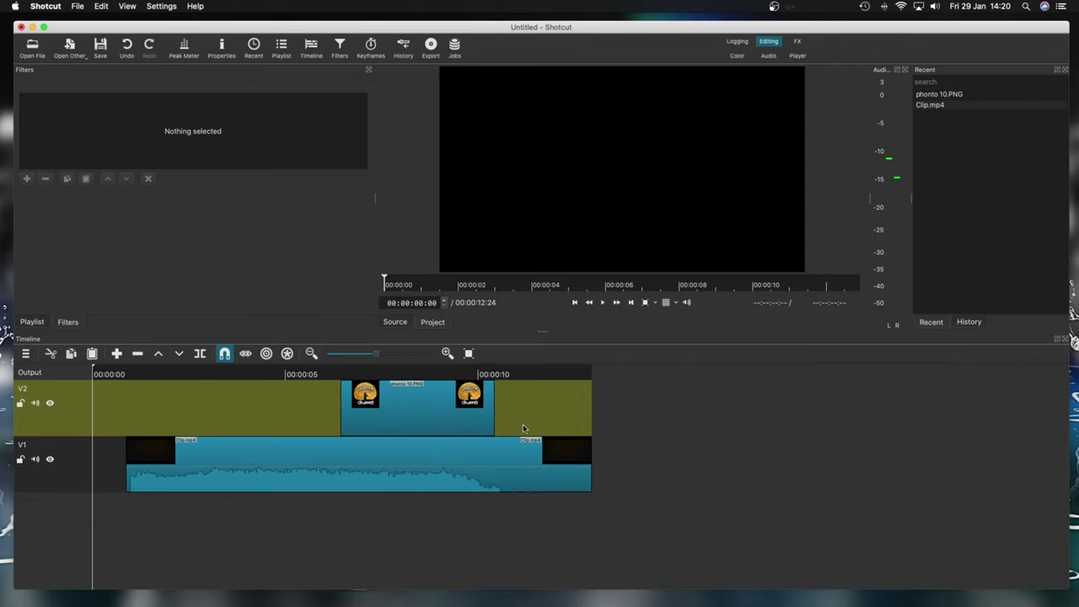
pyautogui.moveTo(496, 420); pyautogui.dragTo(597, 424)
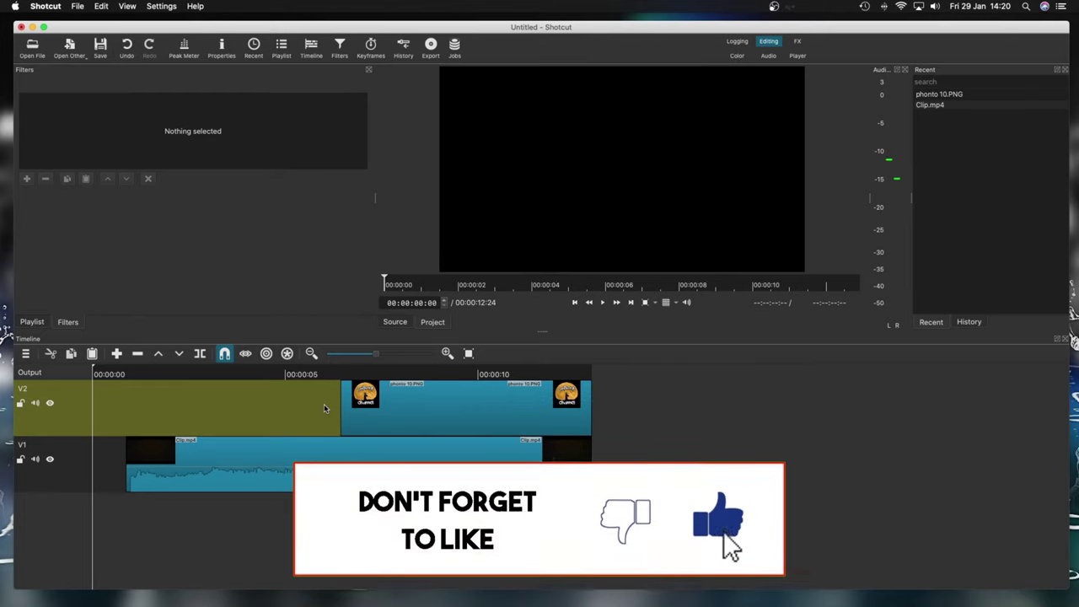
# - Play the Shotcut timeline to check the logo over the intro clip, and pause near the end
pyautogui.click(603, 303)
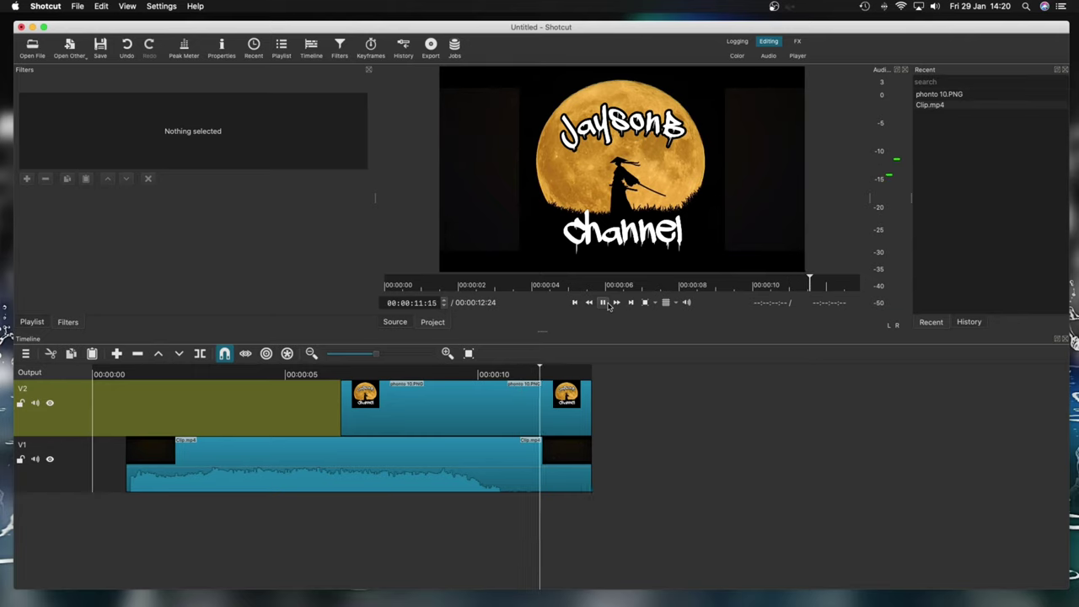
pyautogui.click(605, 304)
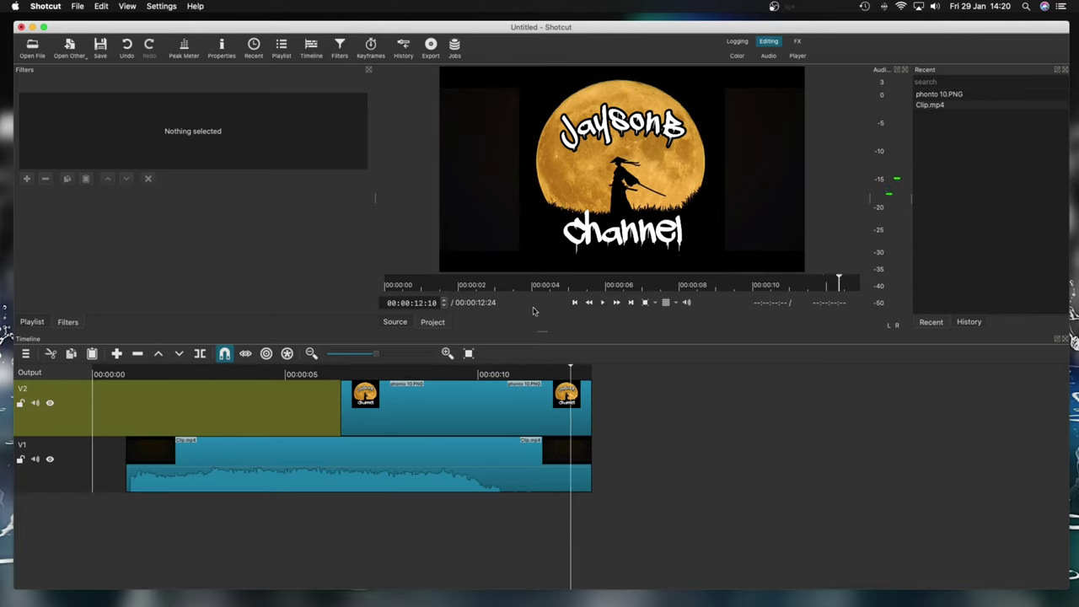
# - Select the phonto 10.PNG logo clip on V2 and add the Size, Position & Rotate filter to it
pyautogui.click(340, 397)
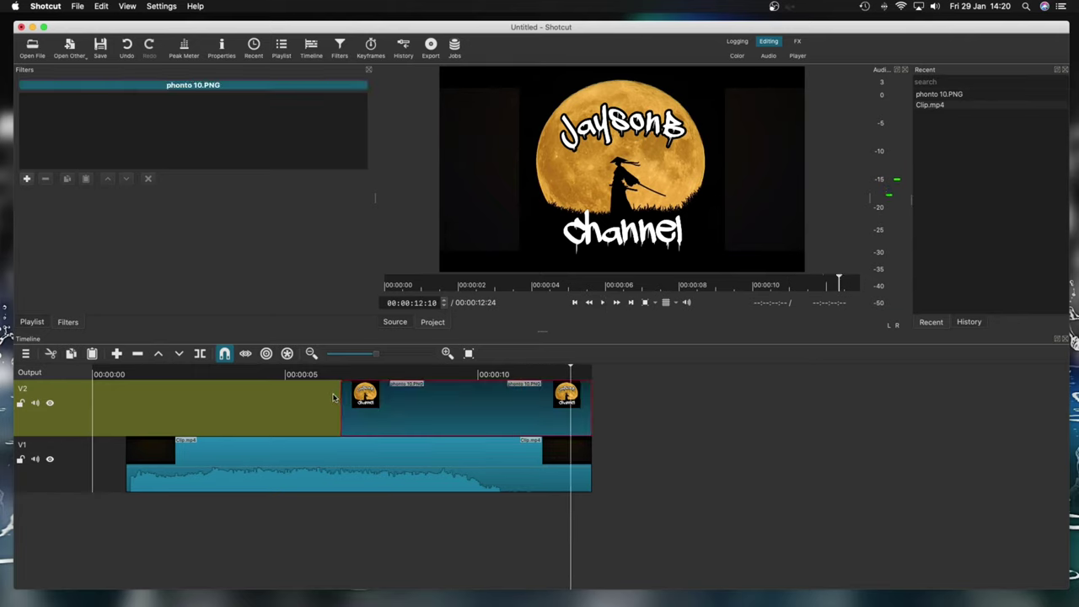
pyautogui.click(335, 397)
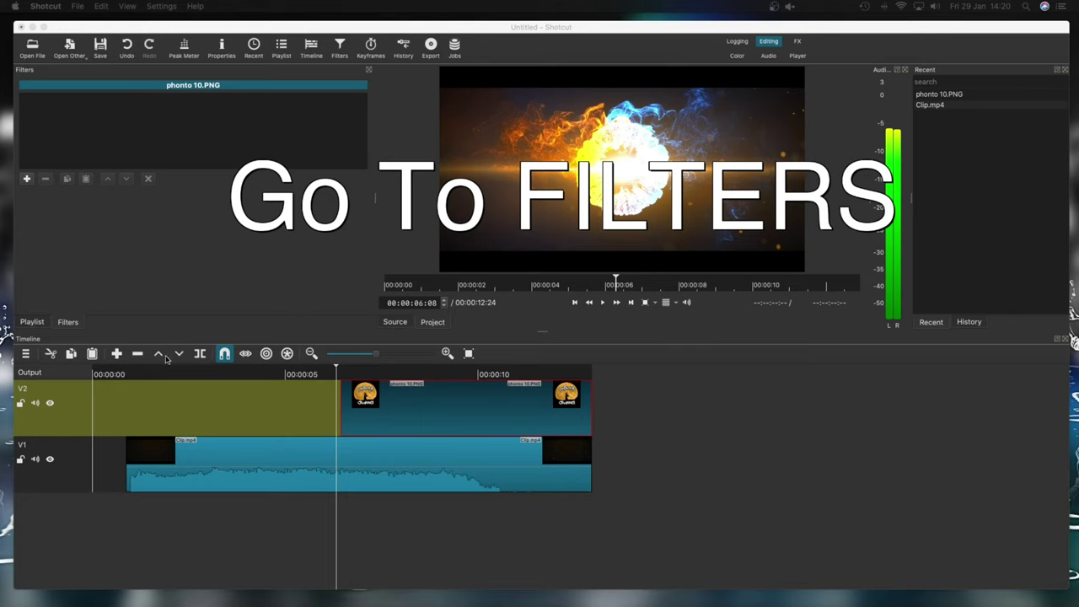
pyautogui.click(75, 324)
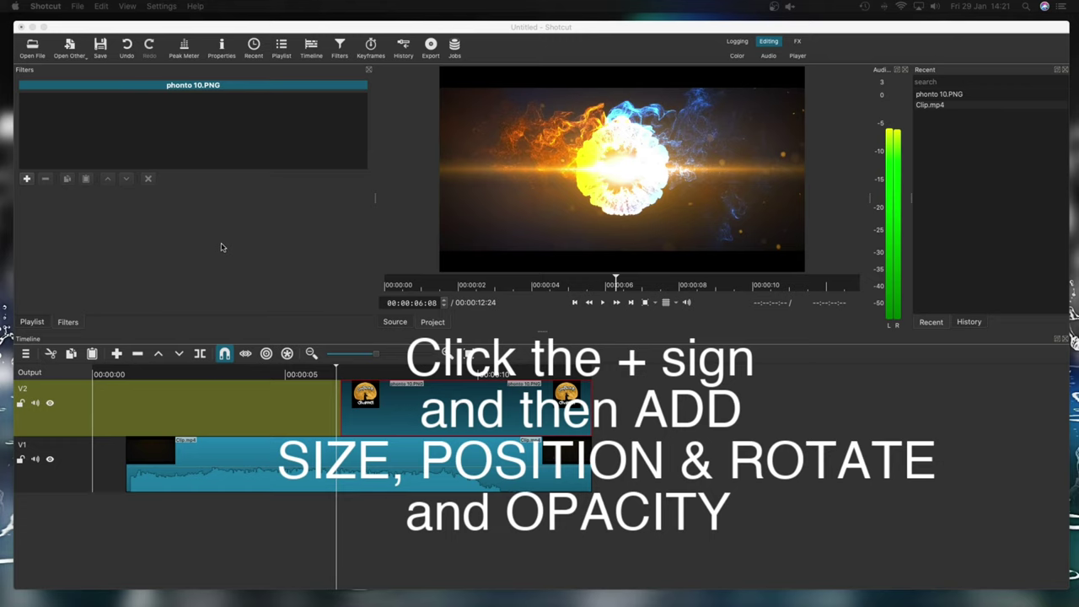
pyautogui.click(27, 179)
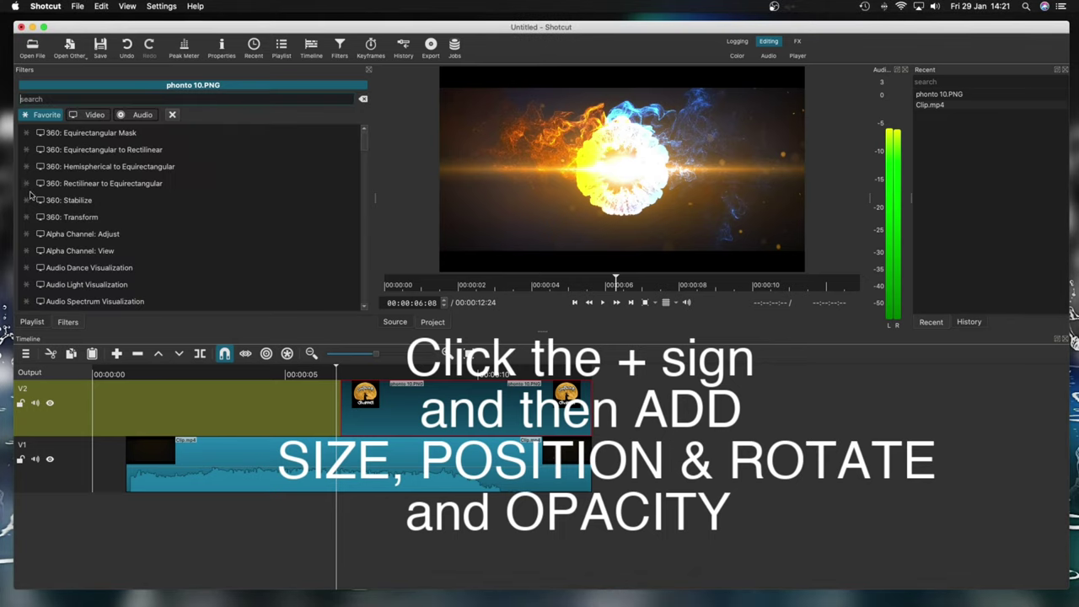
pyautogui.click(37, 99)
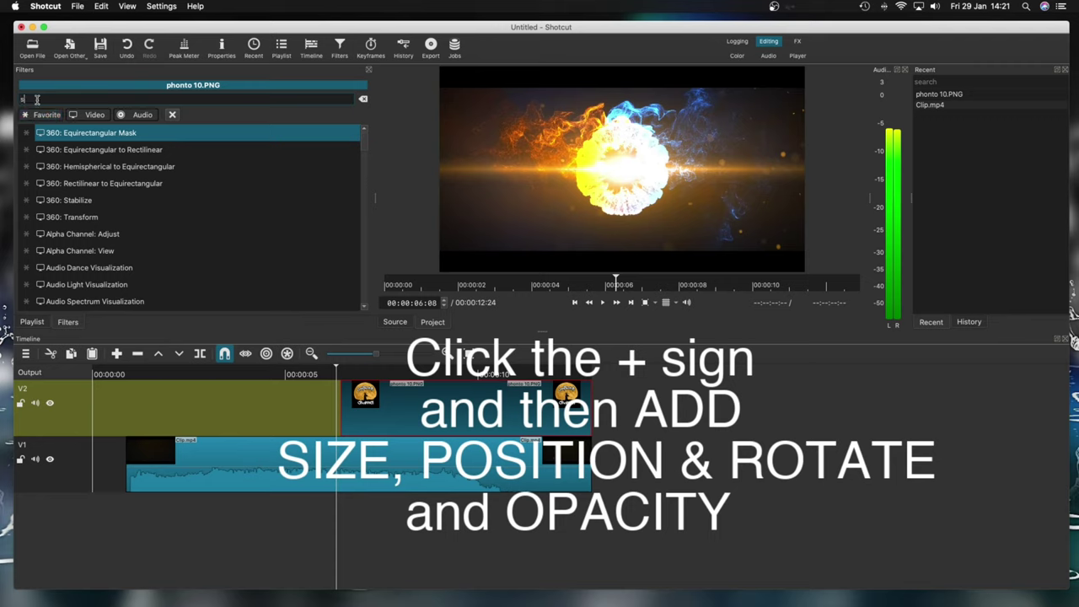
pyautogui.write('size')
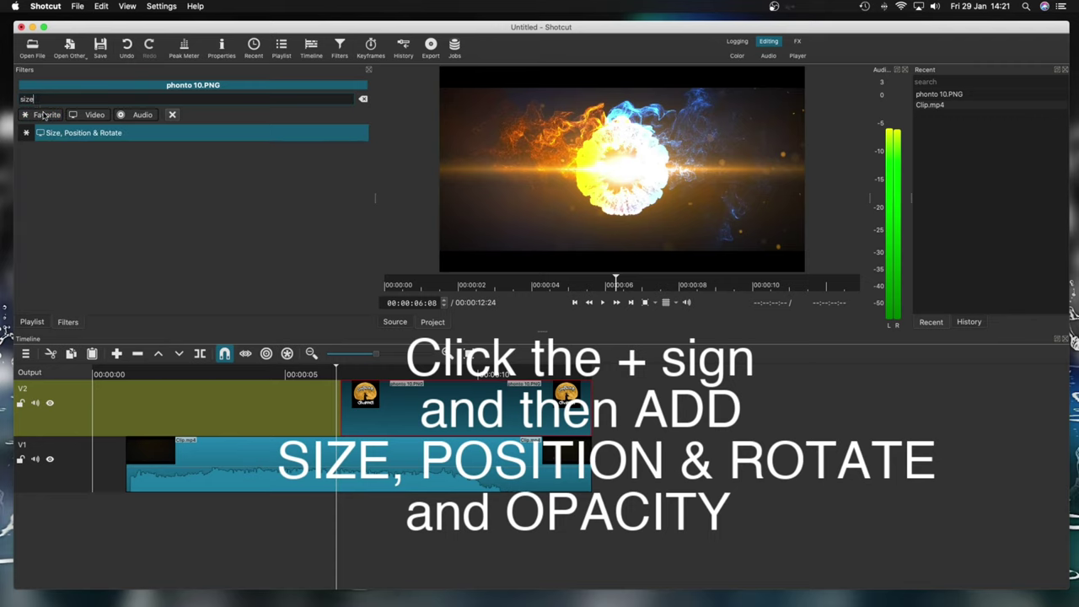
pyautogui.click(60, 135)
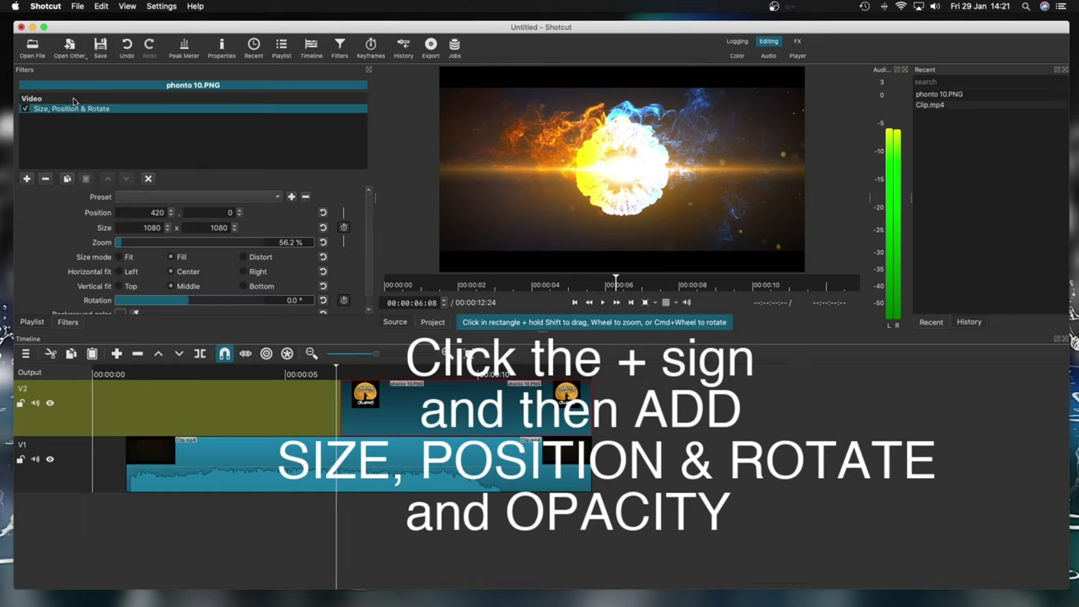
# - Add the Opacity filter to the phonto 10.PNG logo clip
pyautogui.click(26, 179)
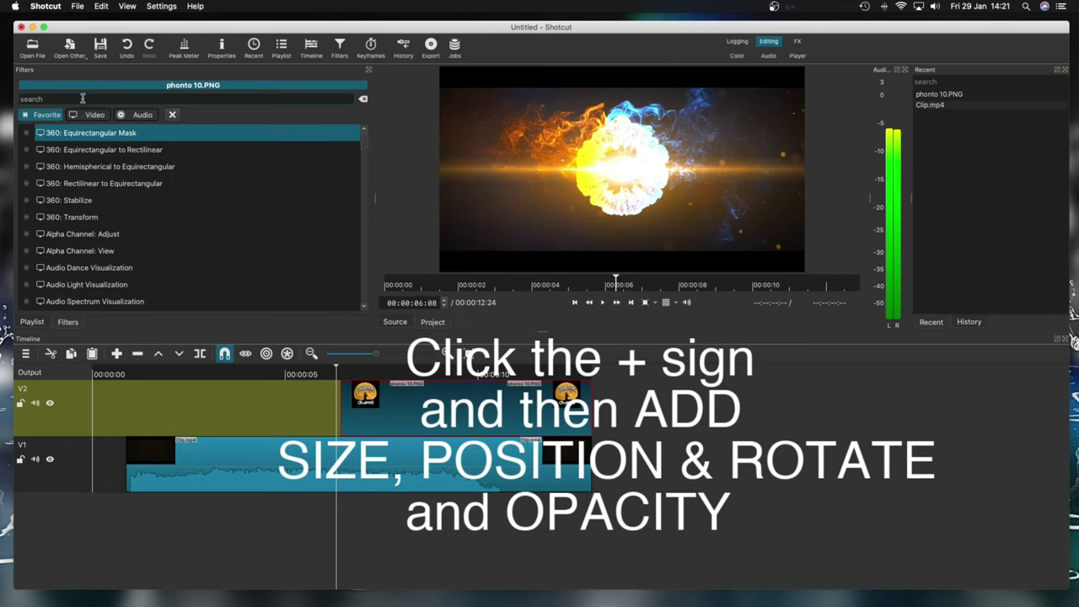
pyautogui.write('opaca')
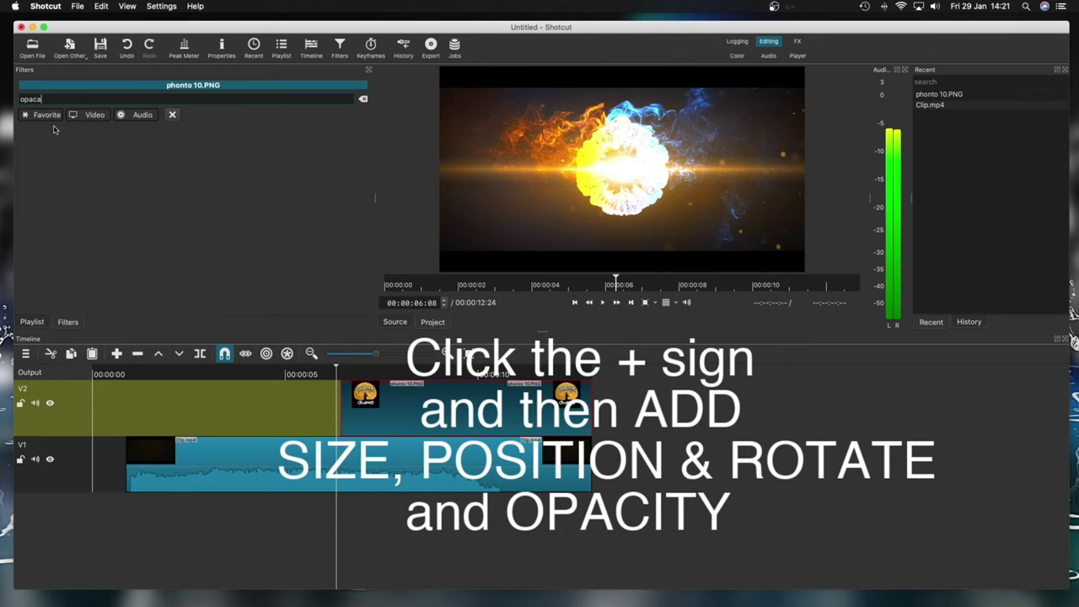
pyautogui.press('BackSpace')
pyautogui.click(56, 133)
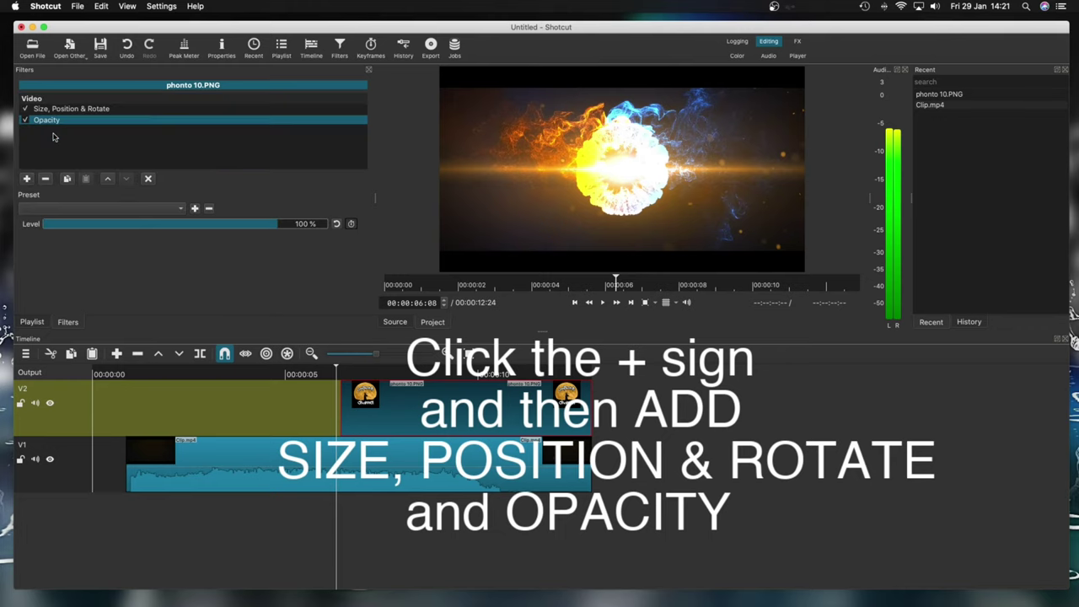
# - At the start of the logo clip, shrink the logo to about 714 x 714 and move it to about position 591, 148 over the fireball
pyautogui.click(82, 111)
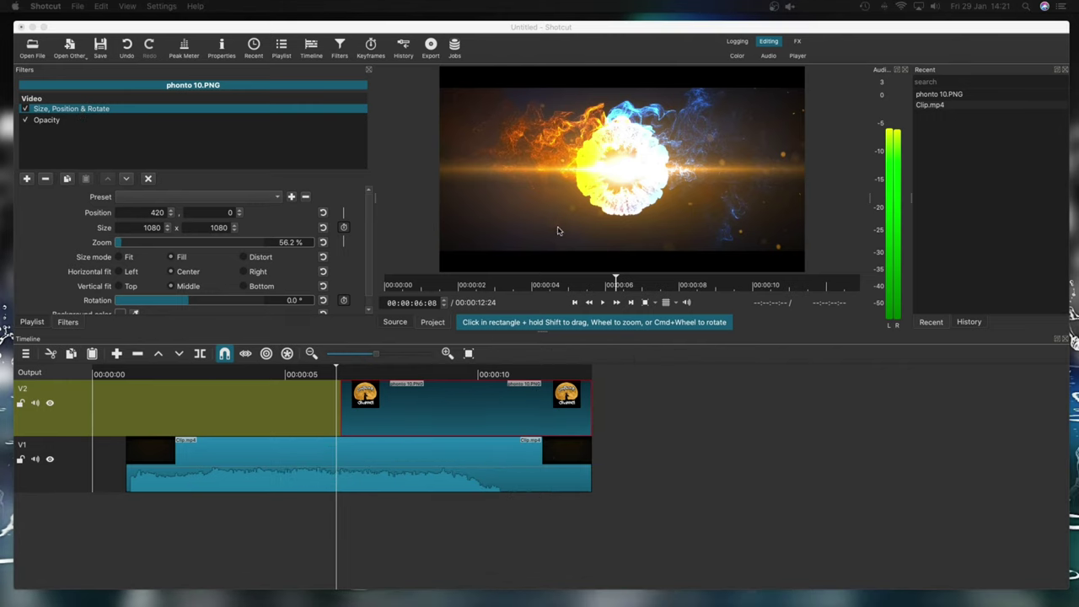
pyautogui.click(95, 112)
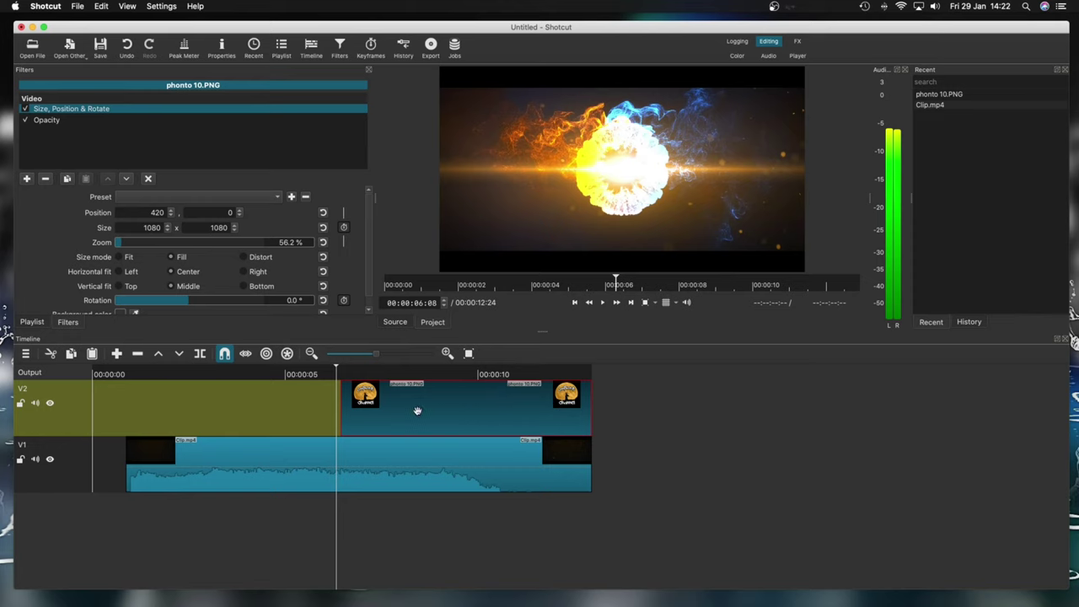
pyautogui.click(342, 371)
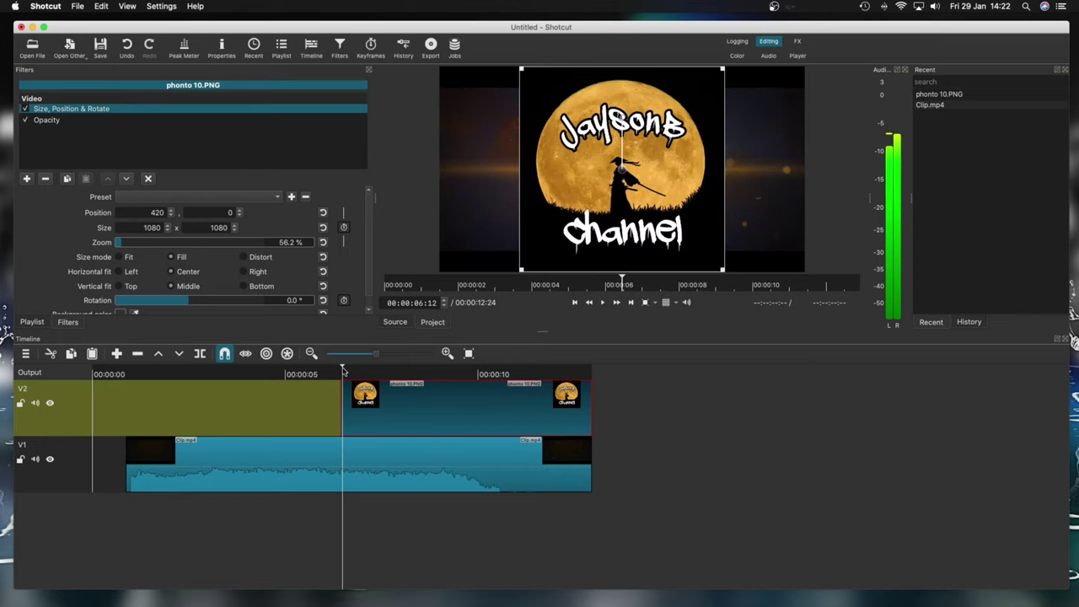
pyautogui.click(341, 371)
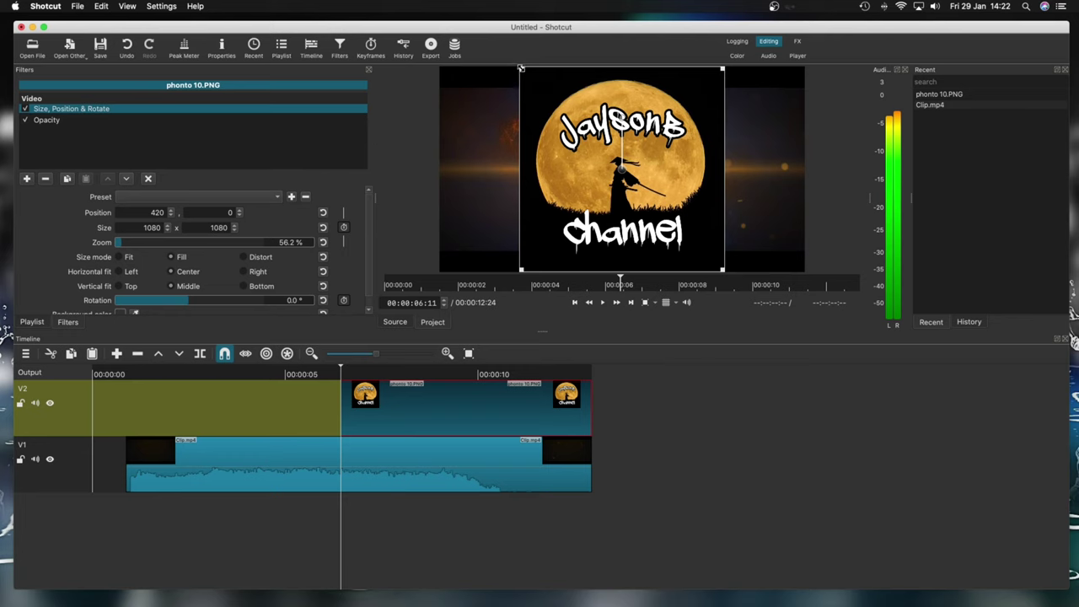
pyautogui.moveTo(524, 76); pyautogui.dragTo(554, 130)
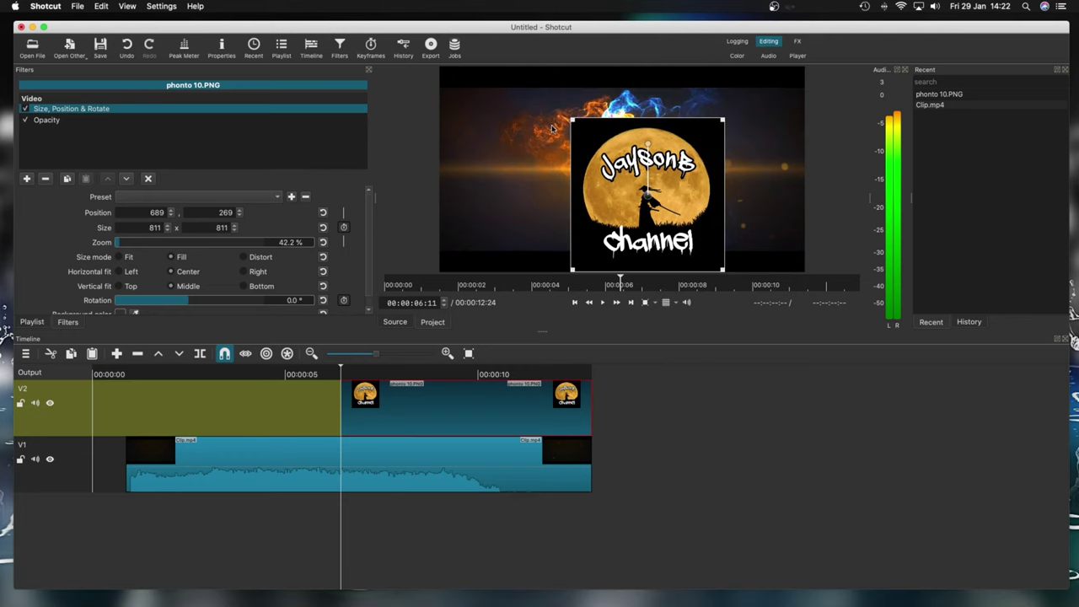
pyautogui.moveTo(722, 270); pyautogui.dragTo(705, 247)
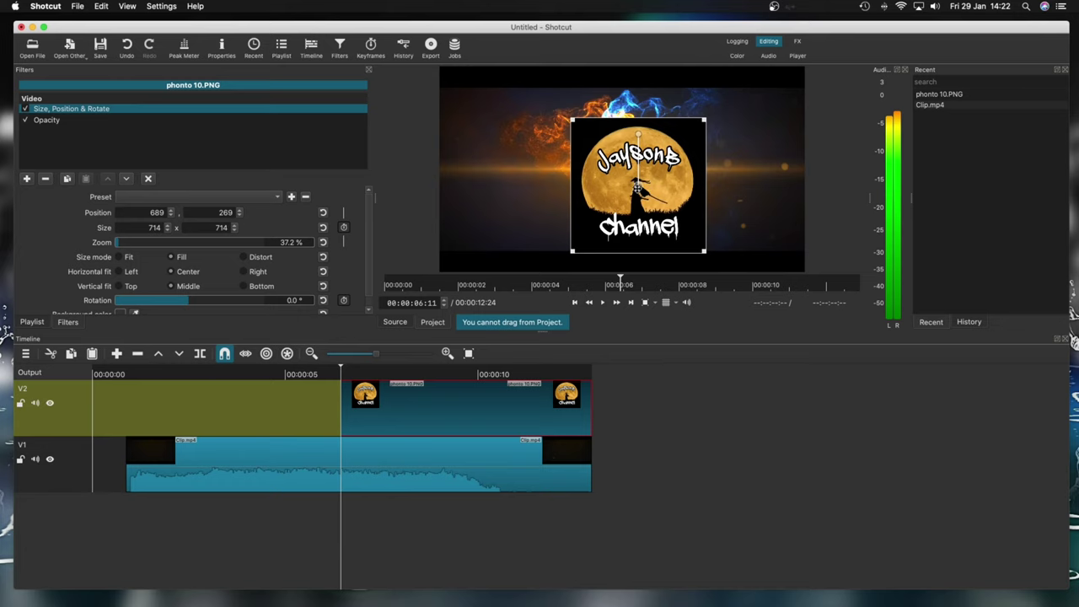
pyautogui.moveTo(638, 179); pyautogui.dragTo(618, 158)
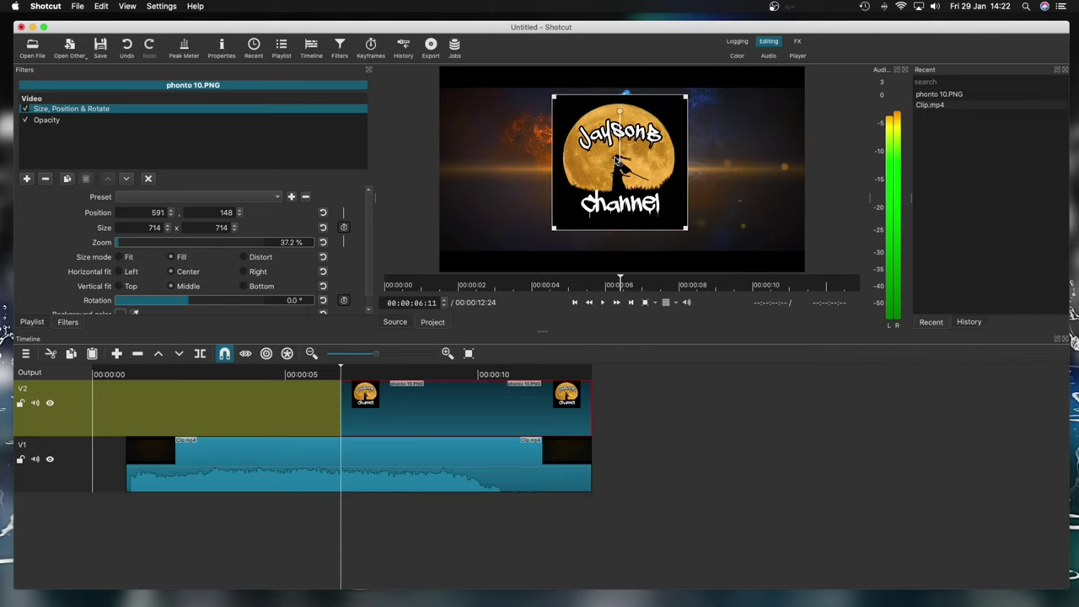
# - Lower the logo's opacity level to 27% and play the timeline from the logo's start
pyautogui.click(47, 121)
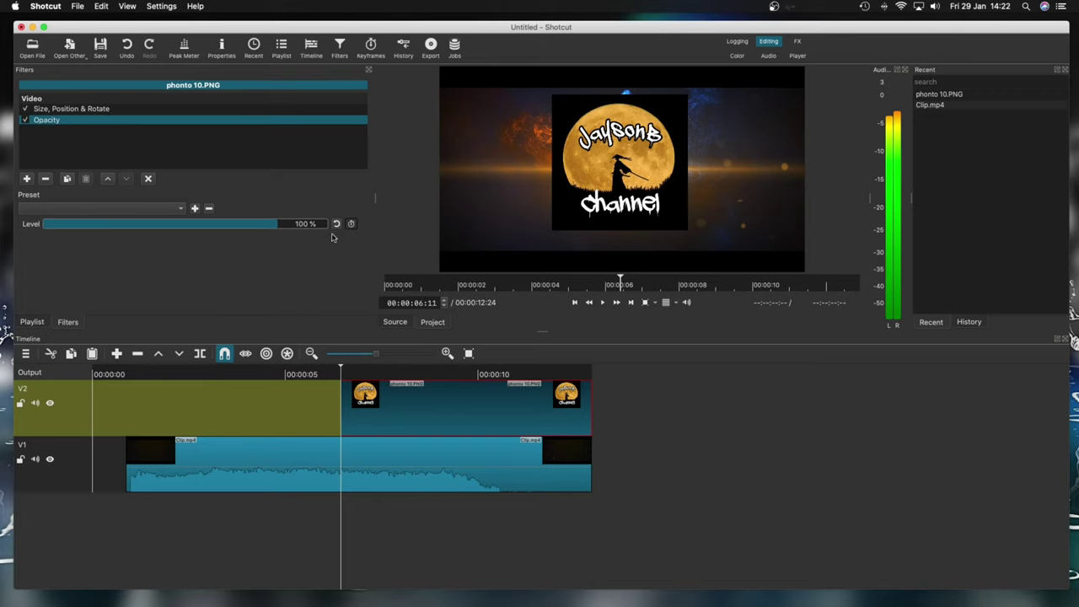
pyautogui.moveTo(274, 226); pyautogui.dragTo(105, 226)
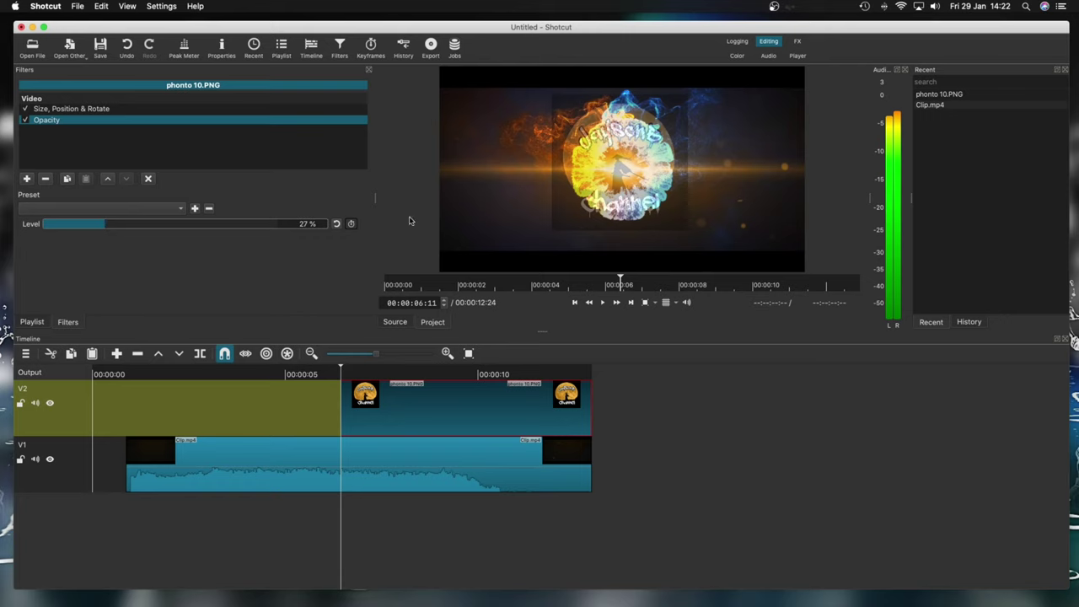
pyautogui.click(602, 303)
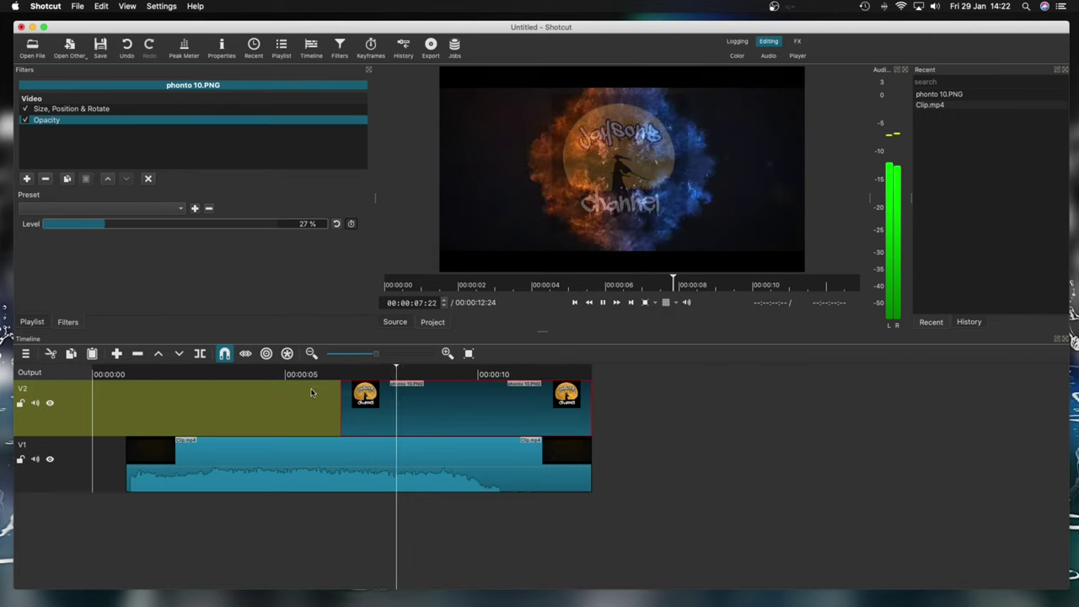
# - Replay the intro from about 5.5 seconds to check the semi-transparent logo's timing over the clip, and return to about the same point
pyautogui.click(592, 283)
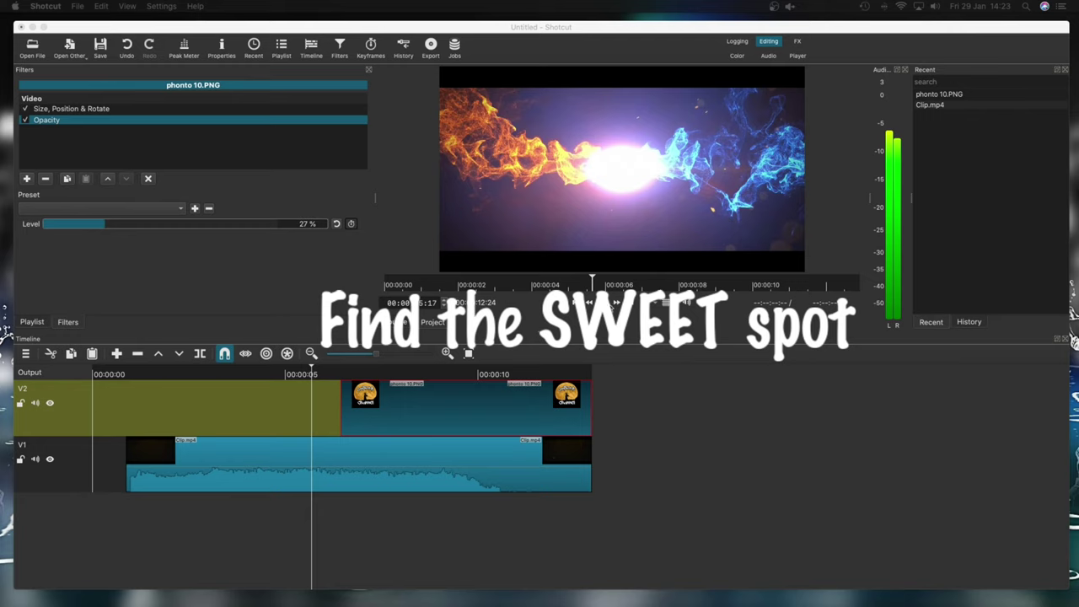
pyautogui.press('space')
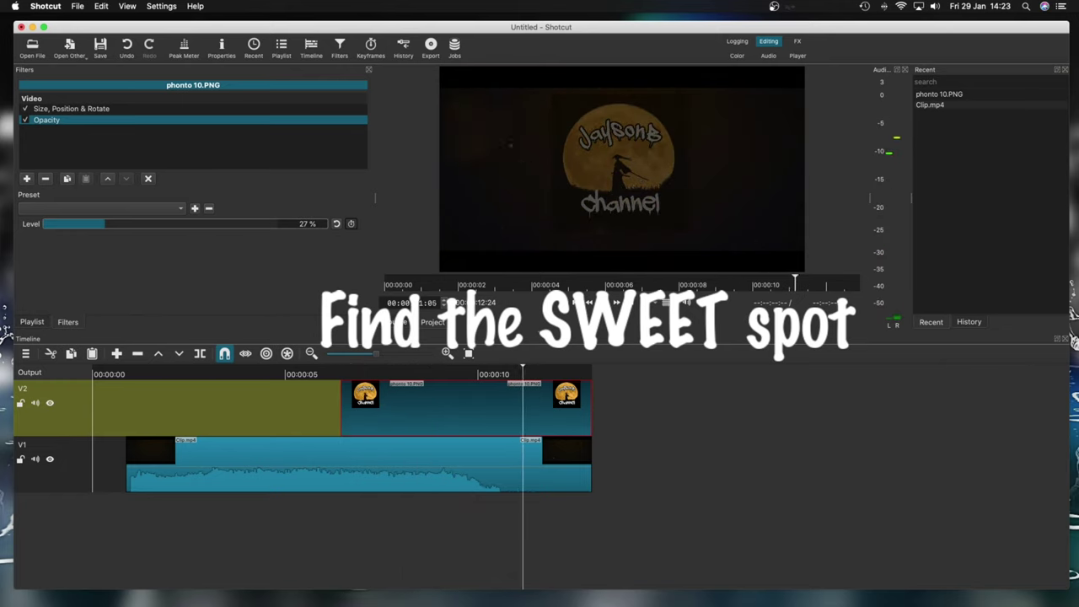
pyautogui.click(330, 400)
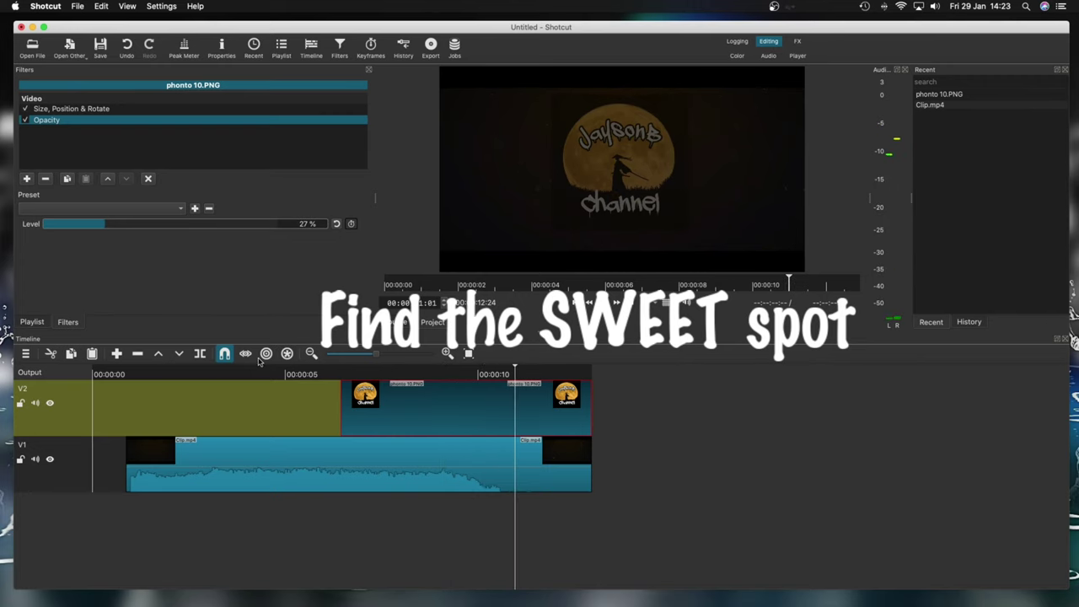
pyautogui.click(309, 385)
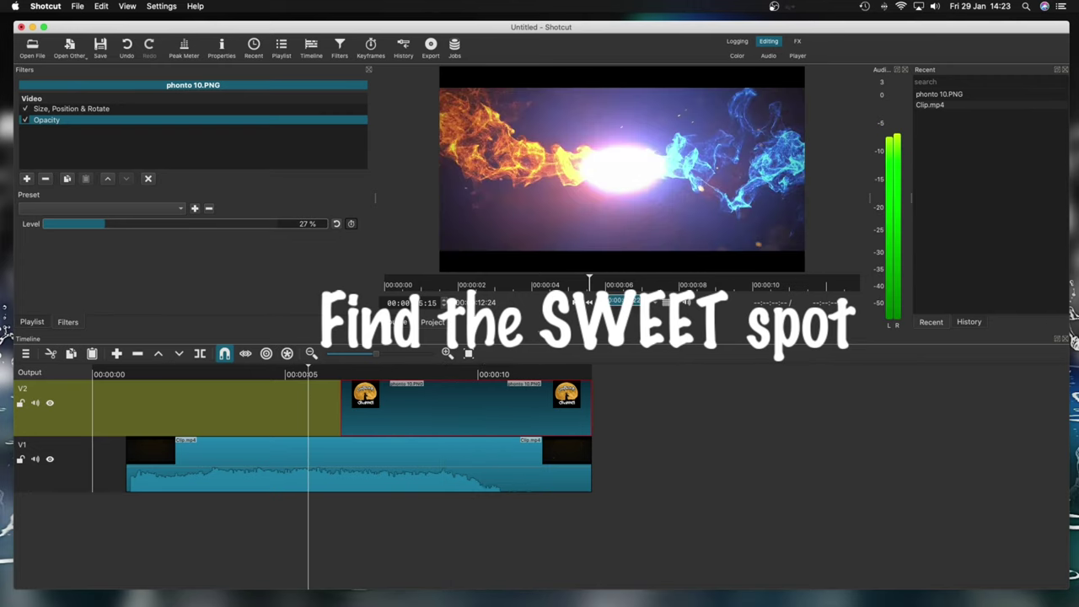